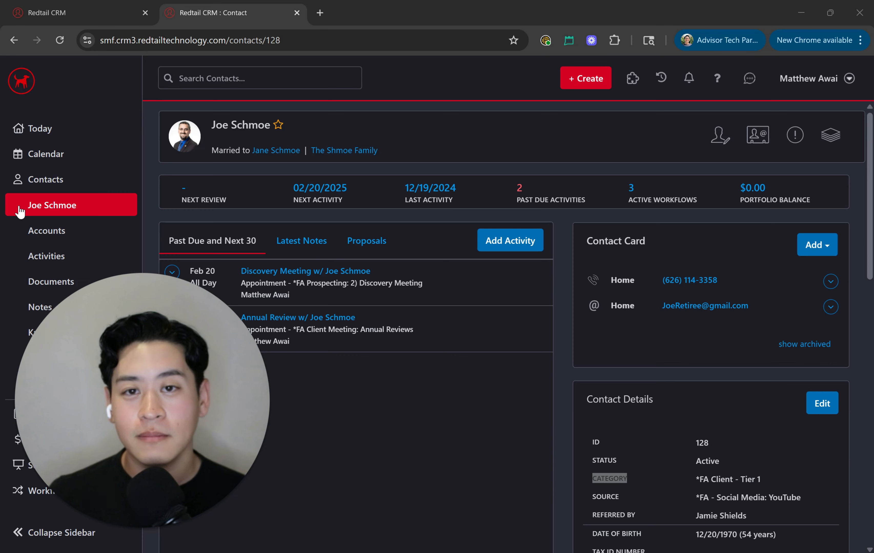
Review the Category options in the contact's details and update the contact details with *FA Client - Tier 1 as the category.
{"action": "scroll", "coordinate": [22, 211], "scroll_direction": "down", "scroll_amount": 1}
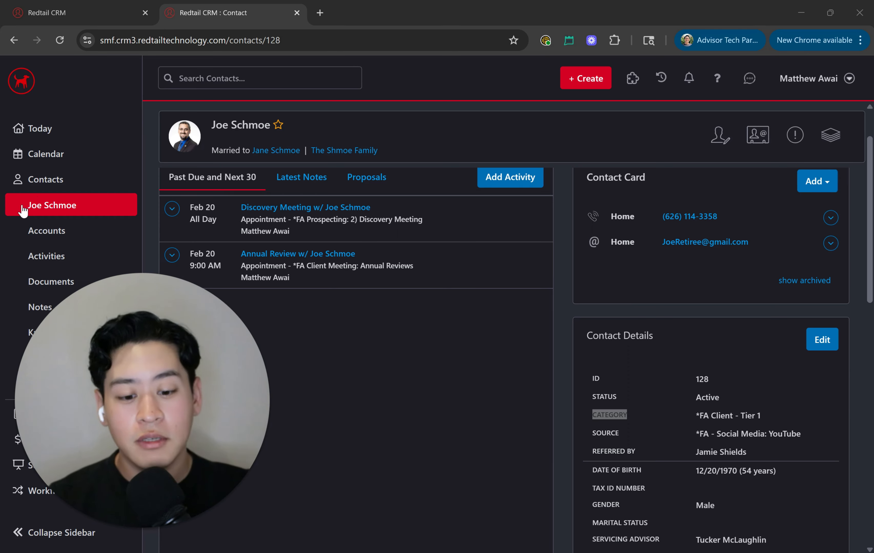
{"action": "triple_click", "coordinate": [728, 415]}
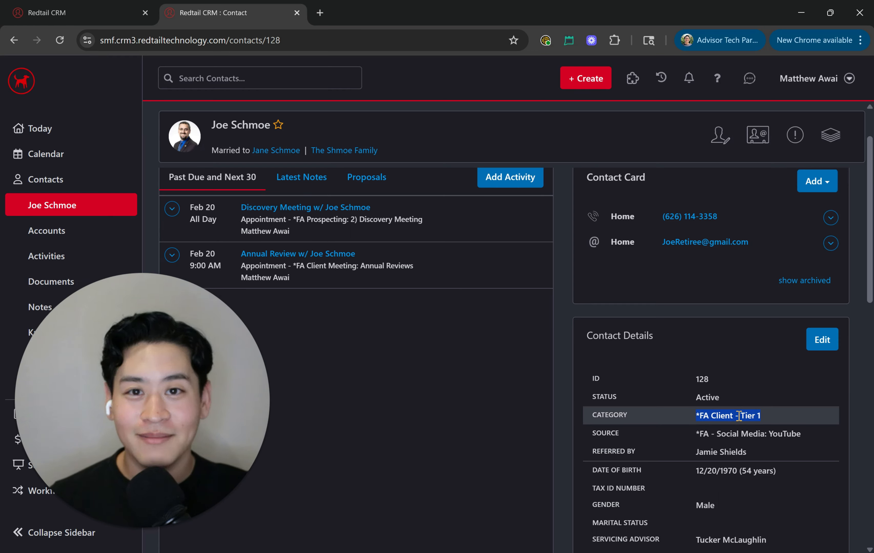
{"action": "triple_click", "coordinate": [626, 336]}
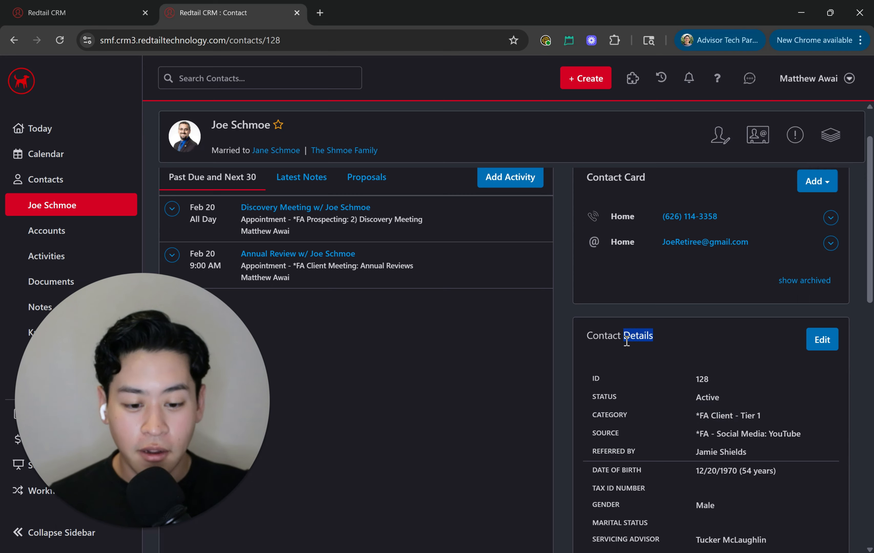
{"action": "left_click", "coordinate": [820, 349]}
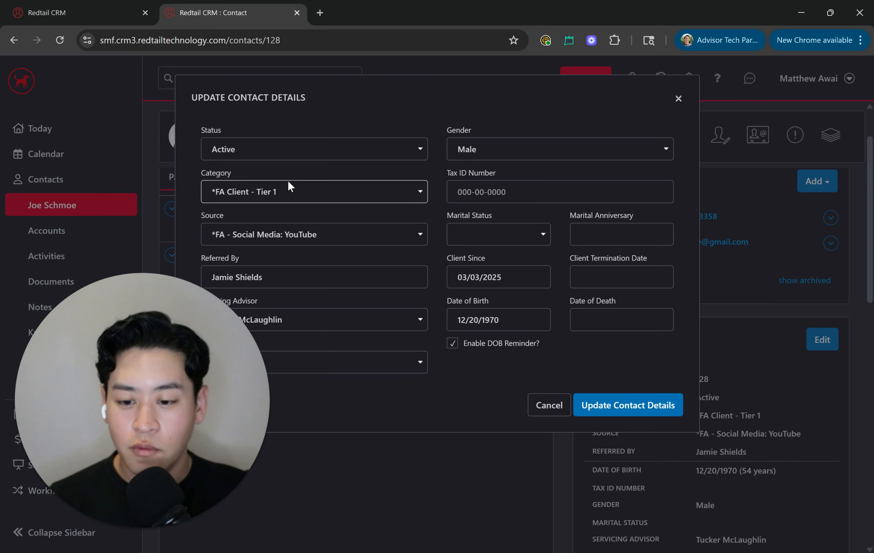
{"action": "left_click", "coordinate": [256, 191]}
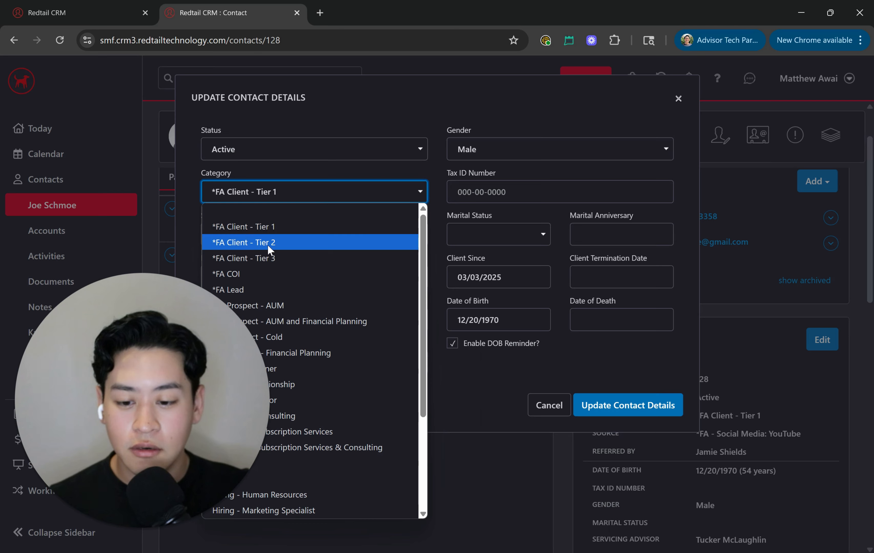
{"action": "left_click", "coordinate": [441, 204]}
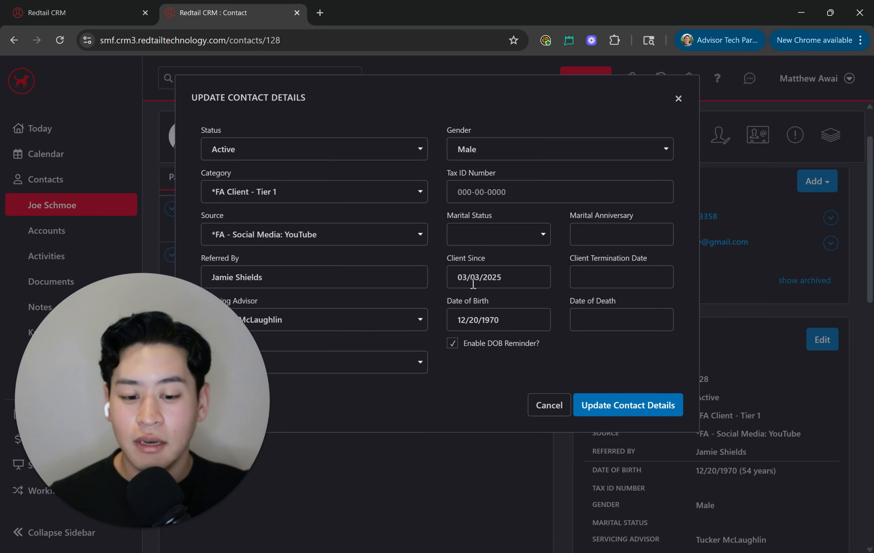
{"action": "left_click", "coordinate": [639, 412]}
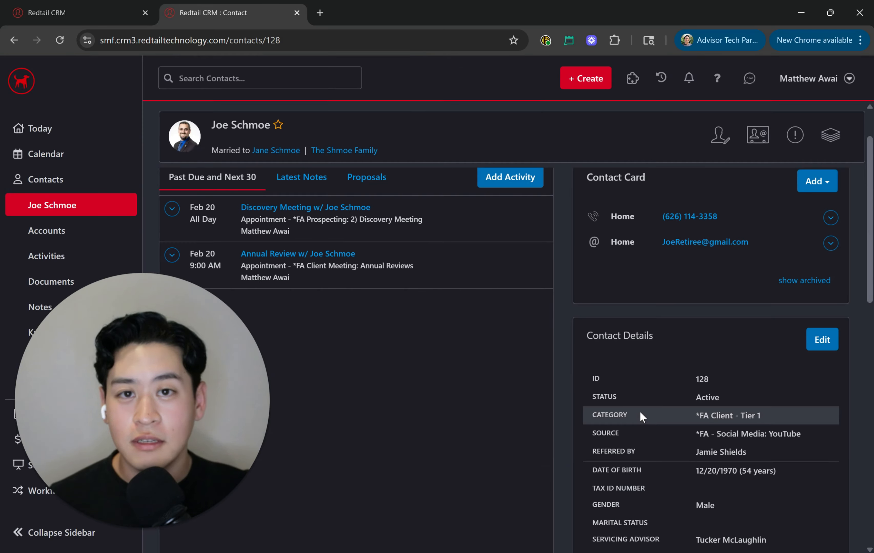
Open the contact Categories list among the database lists in the account management settings.
{"action": "left_click", "coordinate": [847, 78]}
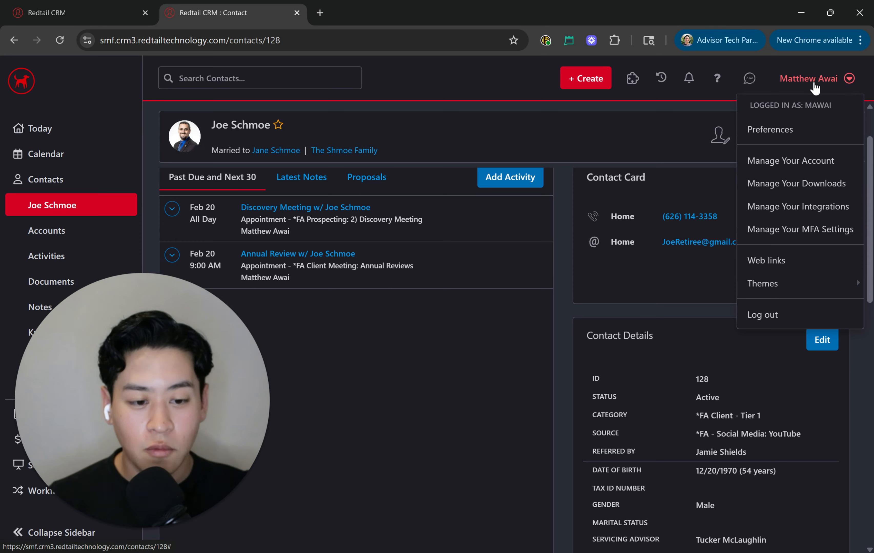
{"action": "left_click", "coordinate": [785, 160]}
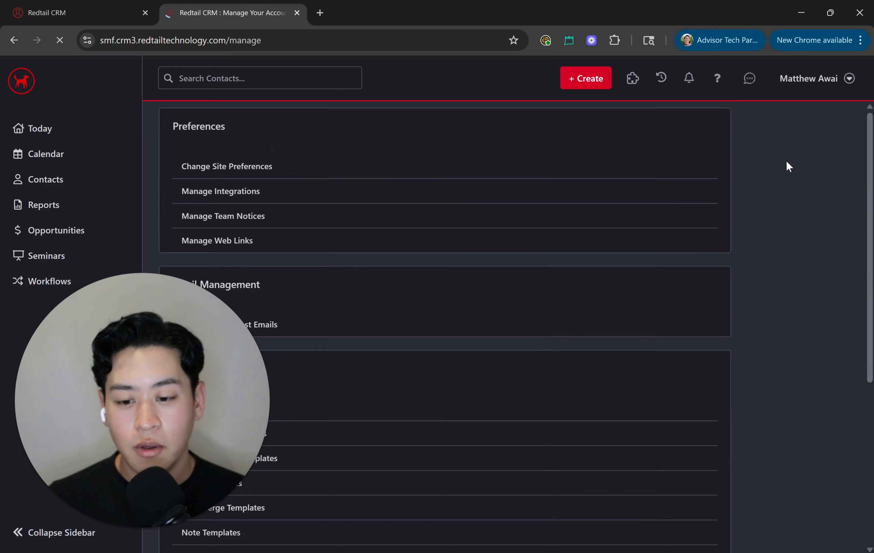
{"action": "scroll", "coordinate": [329, 319], "scroll_direction": "down", "scroll_amount": 5}
{"action": "scroll", "coordinate": [328, 318], "scroll_direction": "down", "scroll_amount": 2}
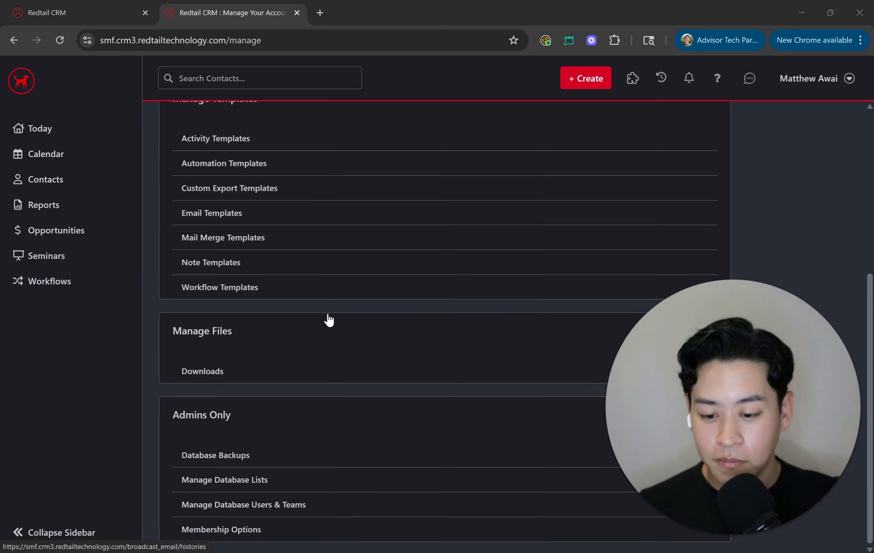
{"action": "left_click", "coordinate": [218, 491]}
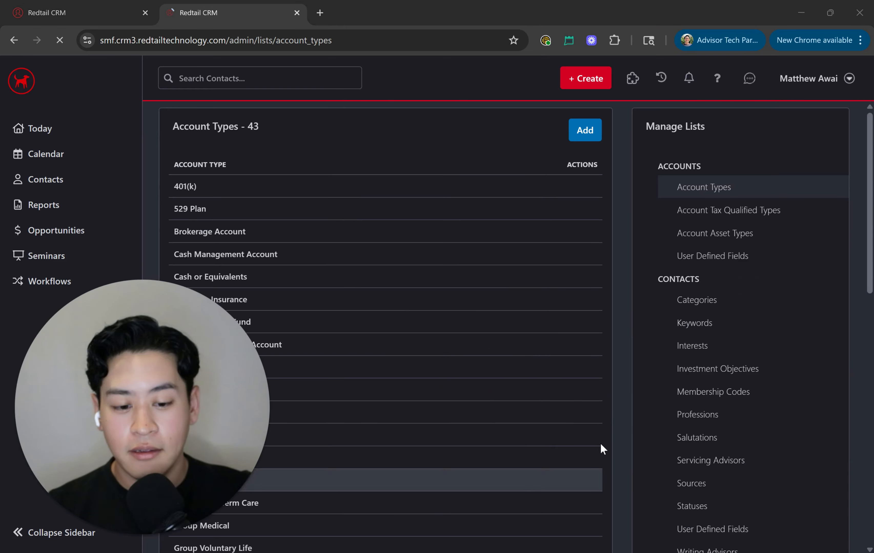
{"action": "double_click", "coordinate": [671, 280]}
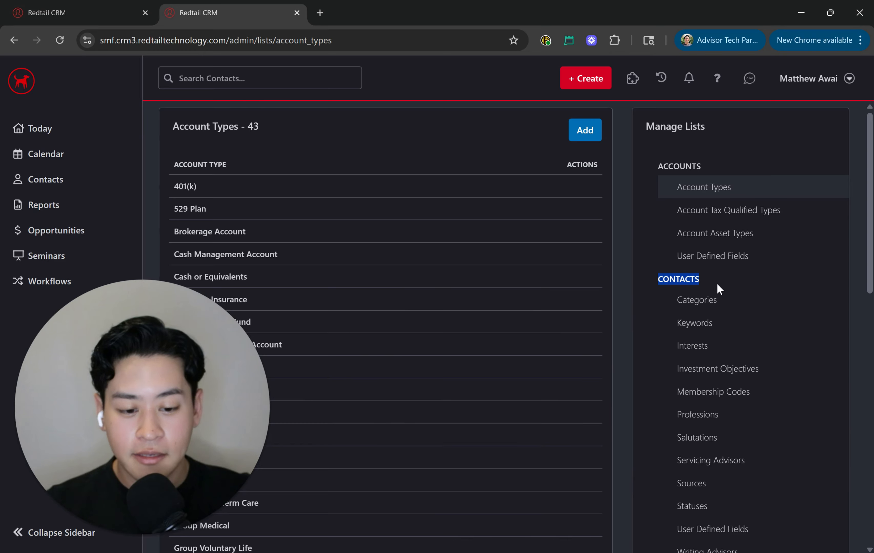
{"action": "left_click", "coordinate": [703, 304]}
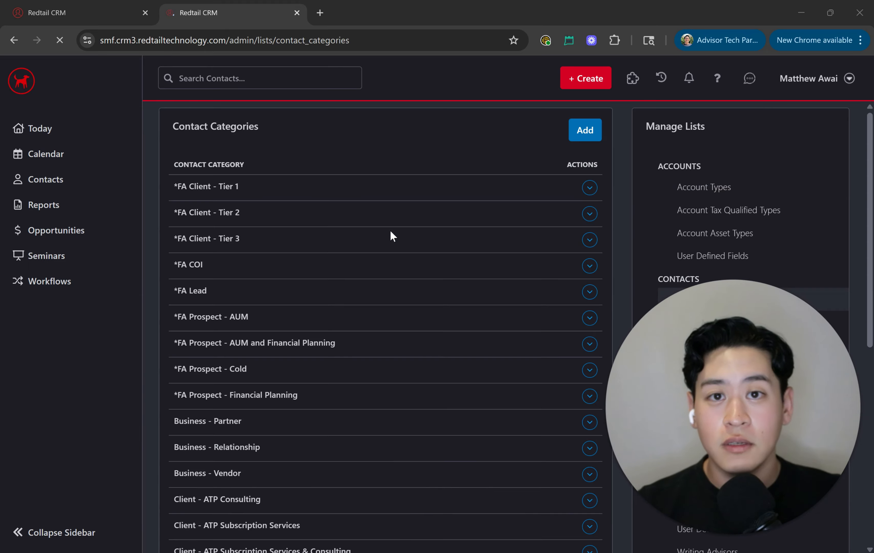
Add a contact category named "*FA Client - Tier 3+", reusing the copied name of the Tier 1 category.
{"action": "double_click", "coordinate": [231, 187]}
{"action": "left_click", "coordinate": [231, 187]}
{"action": "key", "text": "ctrl+c"}
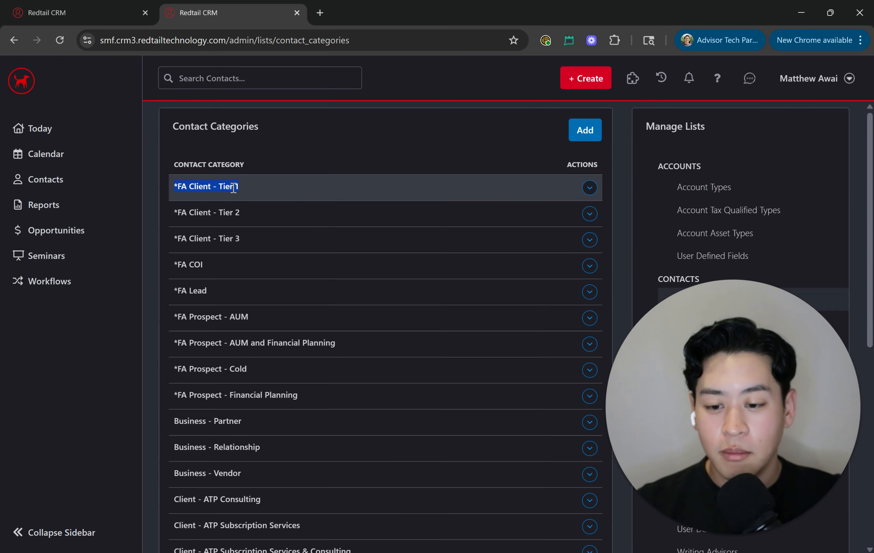
{"action": "left_click", "coordinate": [234, 187]}
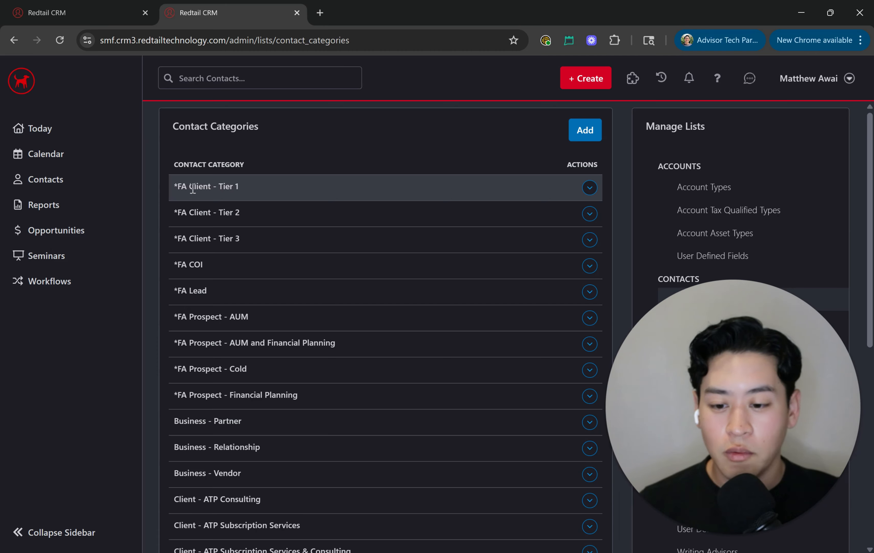
{"action": "triple_click", "coordinate": [228, 234]}
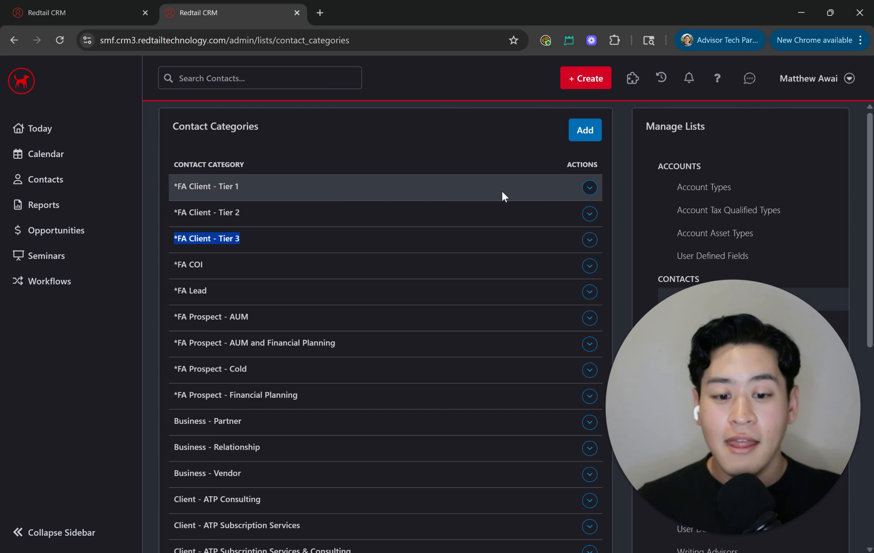
{"action": "left_click", "coordinate": [581, 136]}
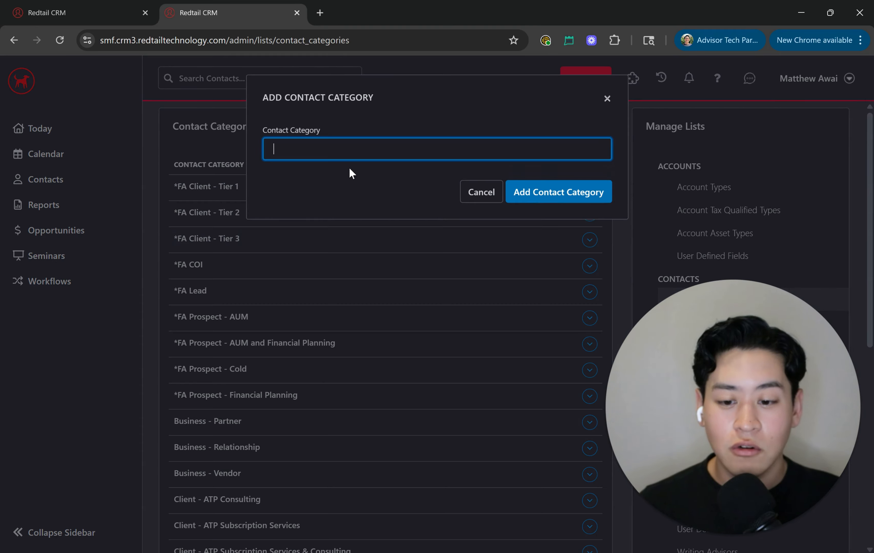
{"action": "key", "text": "ctrl+v"}
{"action": "key", "text": "BackSpace"}
{"action": "key", "text": "BackSpace"}
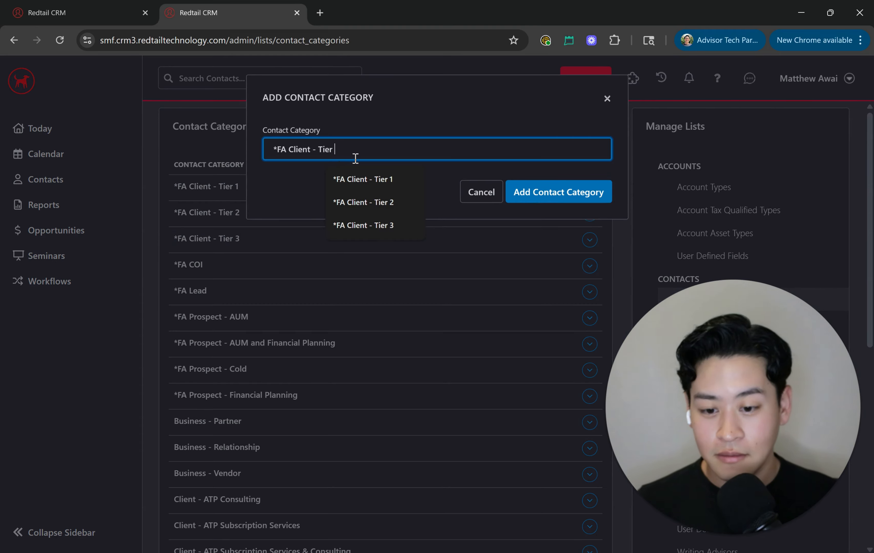
{"action": "type", "text": "3"}
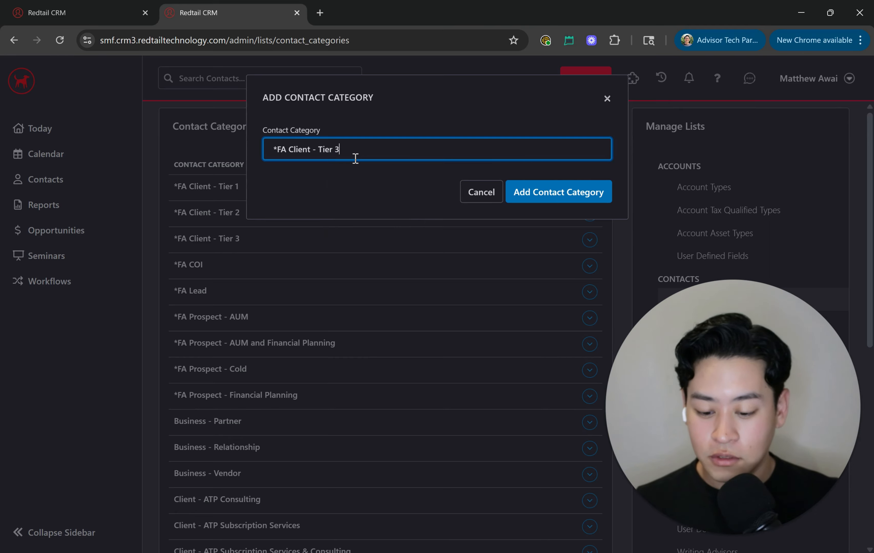
{"action": "type", "text": "+"}
{"action": "left_click", "coordinate": [577, 191]}
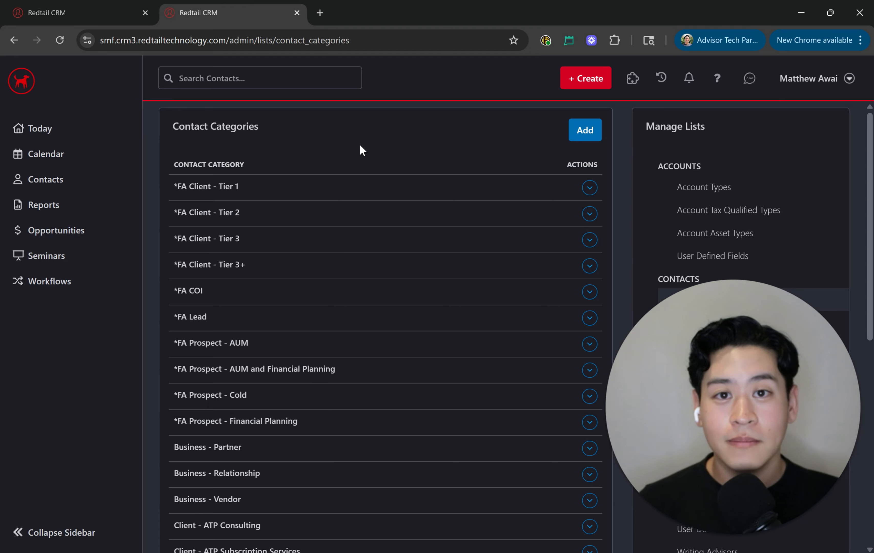
Add a contact category named "*FA Client - Tier 2+", based on the copied name of the Tier 2 category.
{"action": "triple_click", "coordinate": [215, 212]}
{"action": "key", "text": "ctrl+c"}
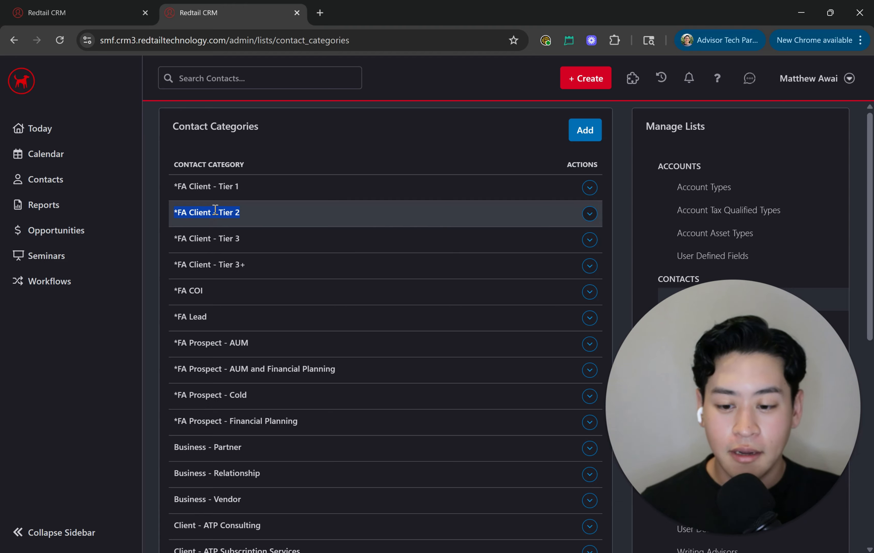
{"action": "left_click", "coordinate": [585, 131]}
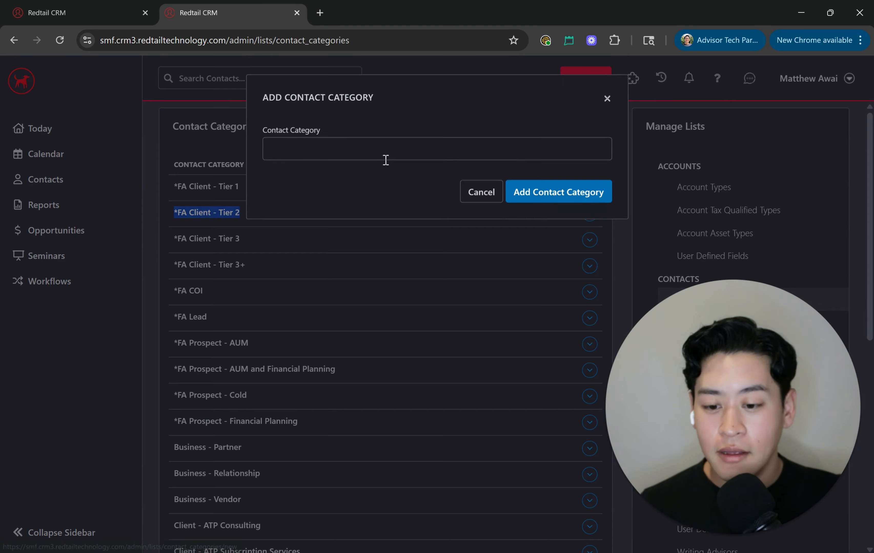
{"action": "left_click", "coordinate": [351, 154]}
{"action": "key", "text": "ctrl+v"}
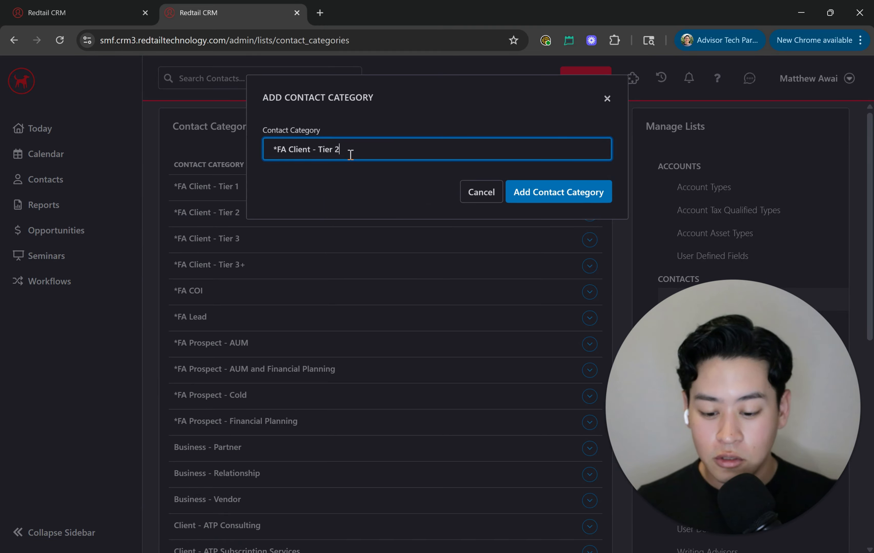
{"action": "type", "text": "+"}
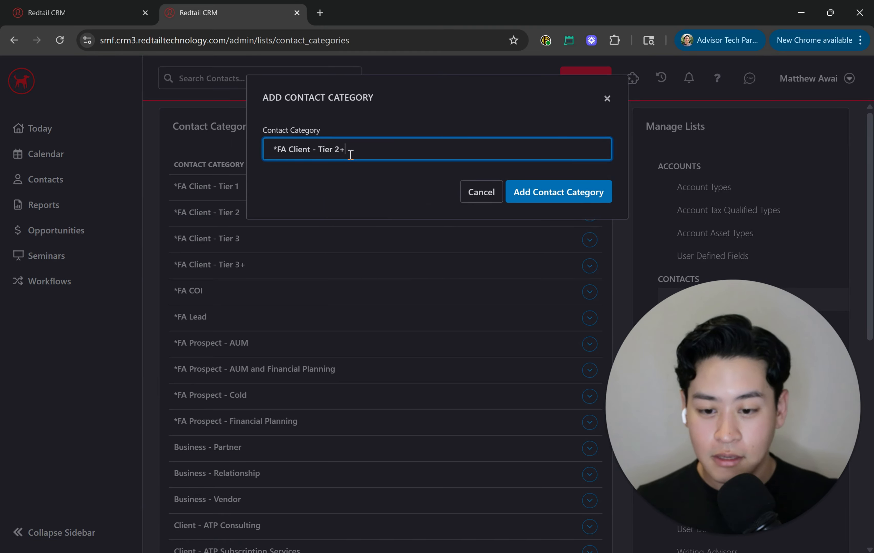
{"action": "left_click", "coordinate": [572, 191]}
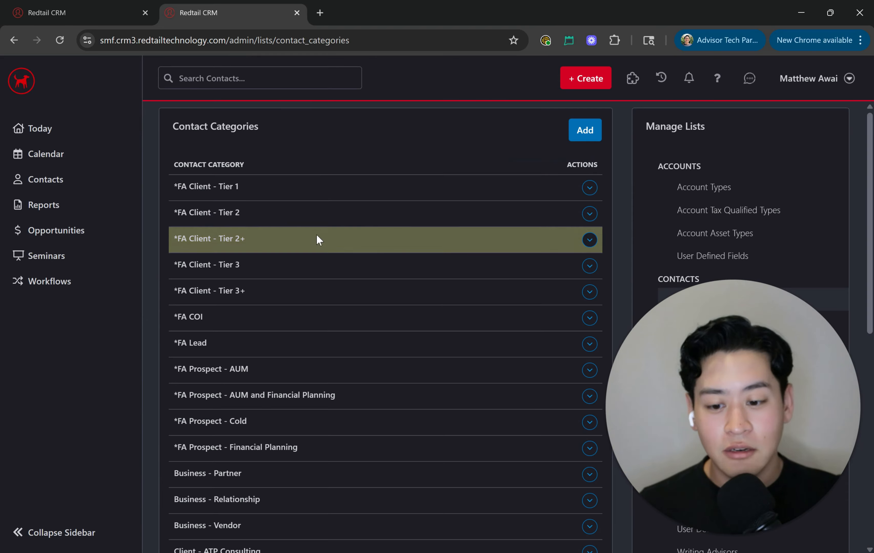
{"action": "triple_click", "coordinate": [238, 240]}
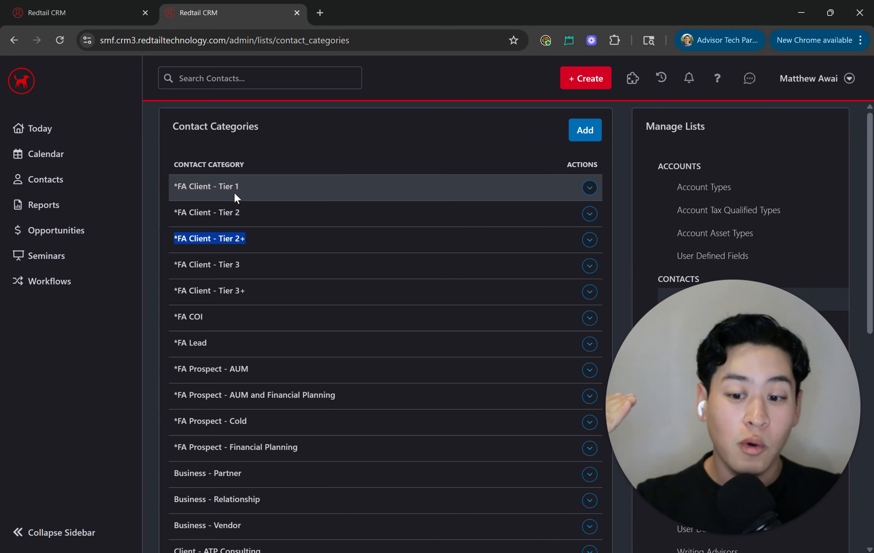
Add a contact category named "*FA Client - Tier 1+", based on the copied name of the Tier 1 category.
{"action": "left_click_drag", "start_coordinate": [234, 187], "coordinate": [172, 187]}
{"action": "key", "text": "ctrl+c"}
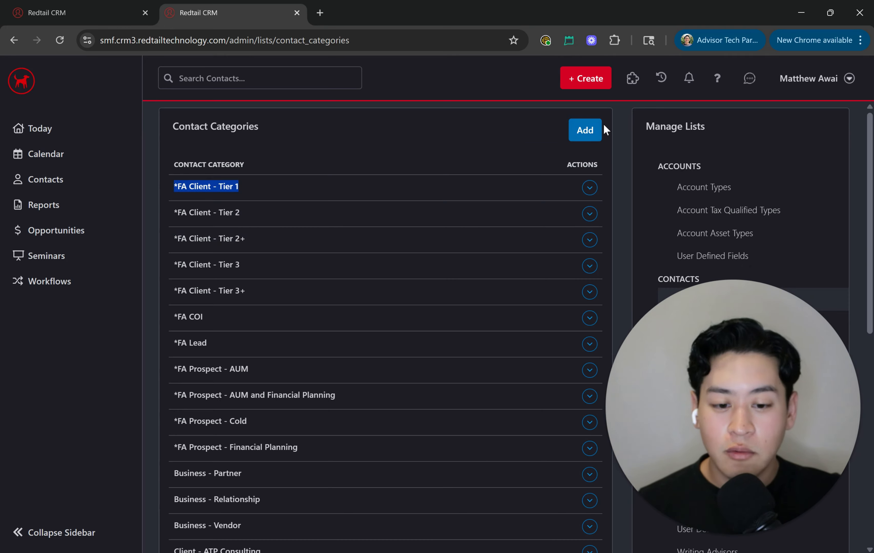
{"action": "left_click", "coordinate": [587, 133]}
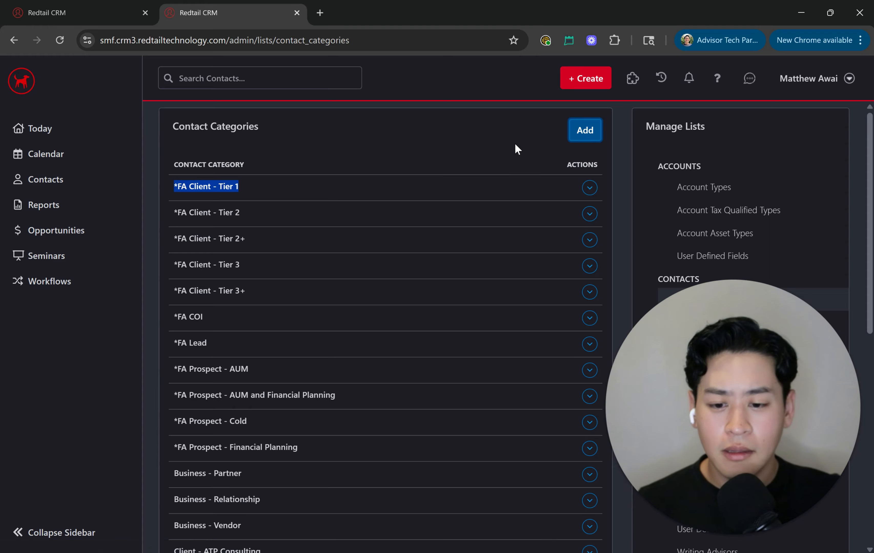
{"action": "left_click", "coordinate": [450, 153]}
{"action": "key", "text": "ctrl+v"}
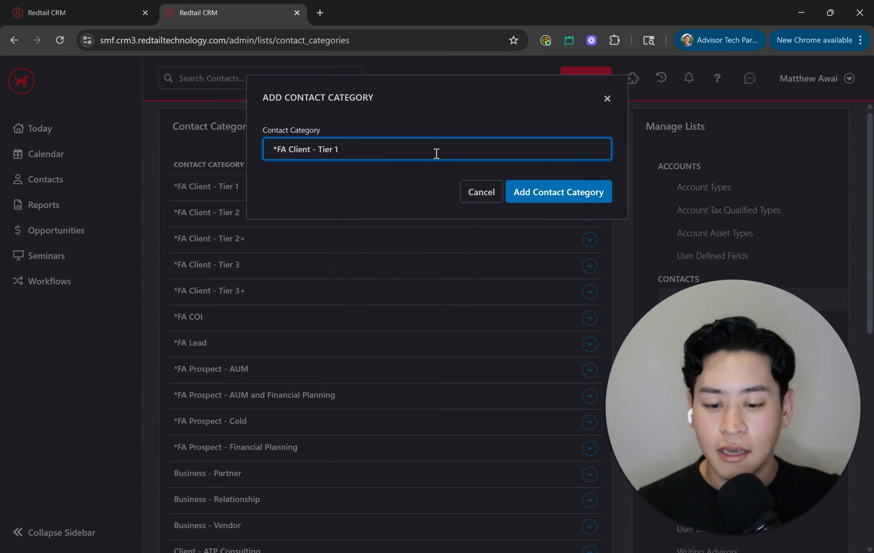
{"action": "type", "text": "+"}
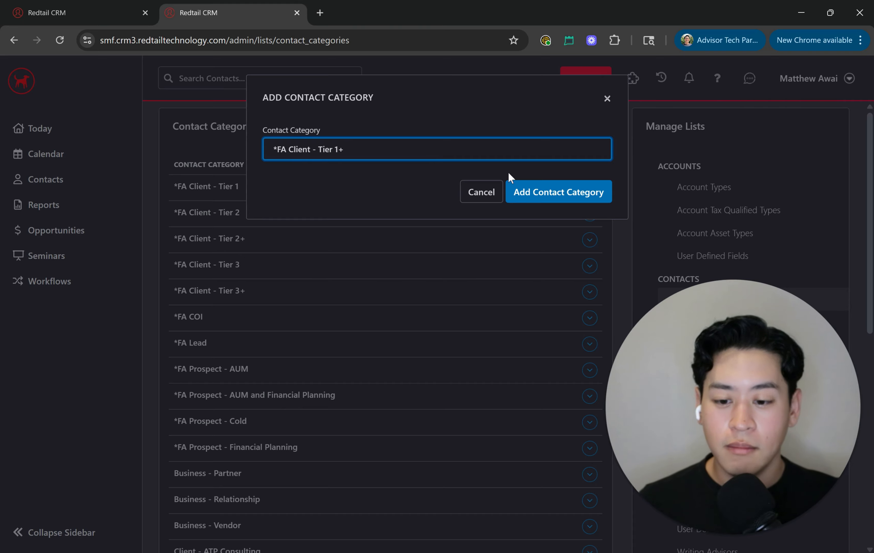
{"action": "left_click", "coordinate": [598, 197]}
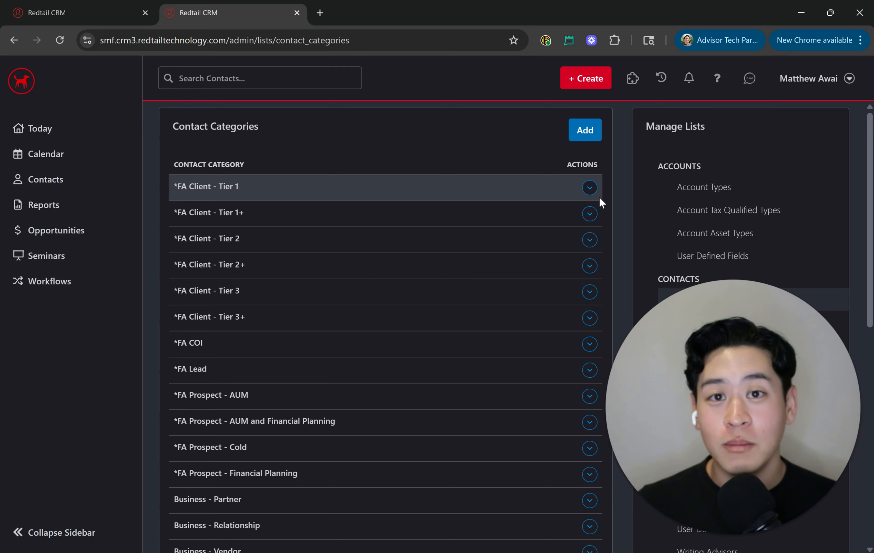
{"action": "triple_click", "coordinate": [227, 211]}
{"action": "left_click", "coordinate": [244, 212]}
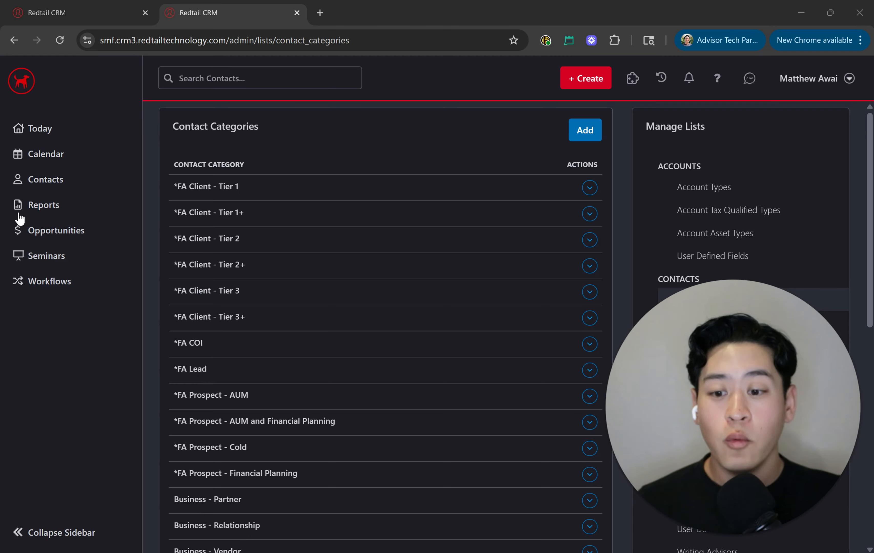
Mark the Contacts By Category report as a favorite in the list of reports.
{"action": "left_click", "coordinate": [80, 203]}
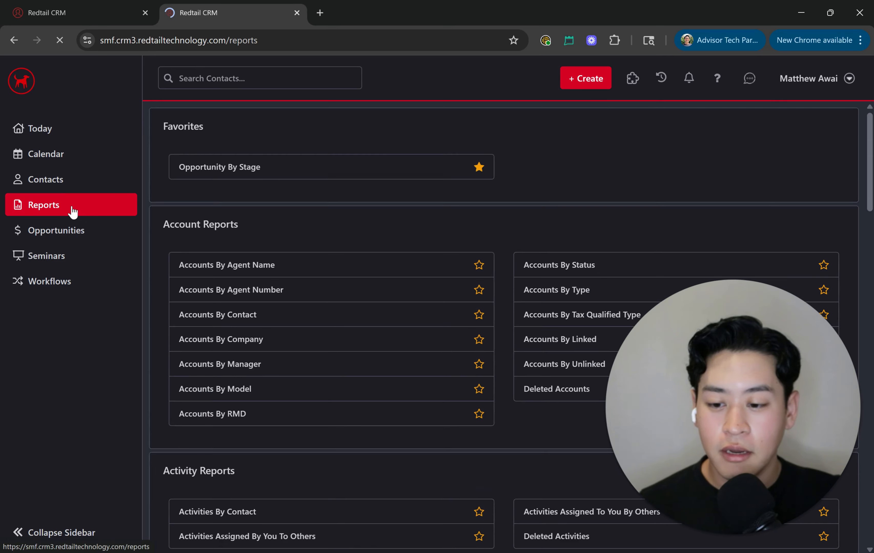
{"action": "scroll", "coordinate": [271, 209], "scroll_direction": "down", "scroll_amount": 6}
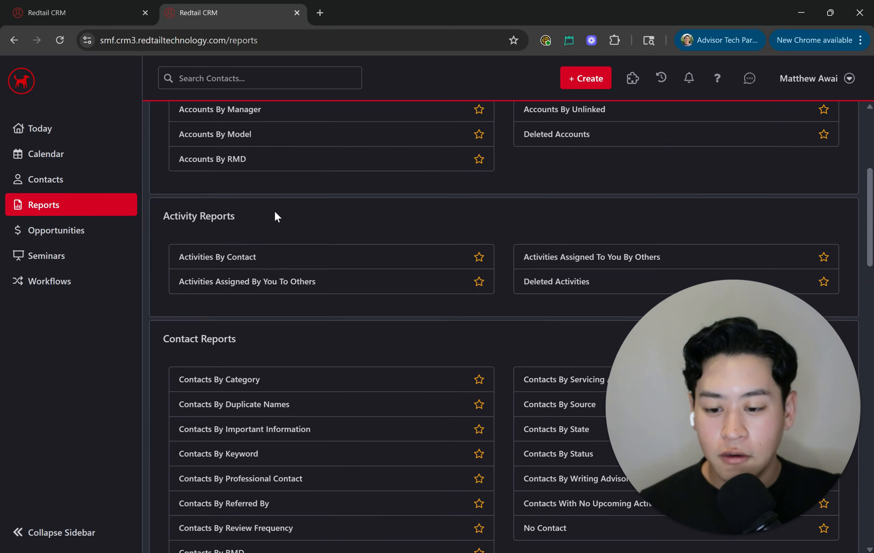
{"action": "scroll", "coordinate": [275, 210], "scroll_direction": "down", "scroll_amount": 1}
{"action": "triple_click", "coordinate": [218, 209]}
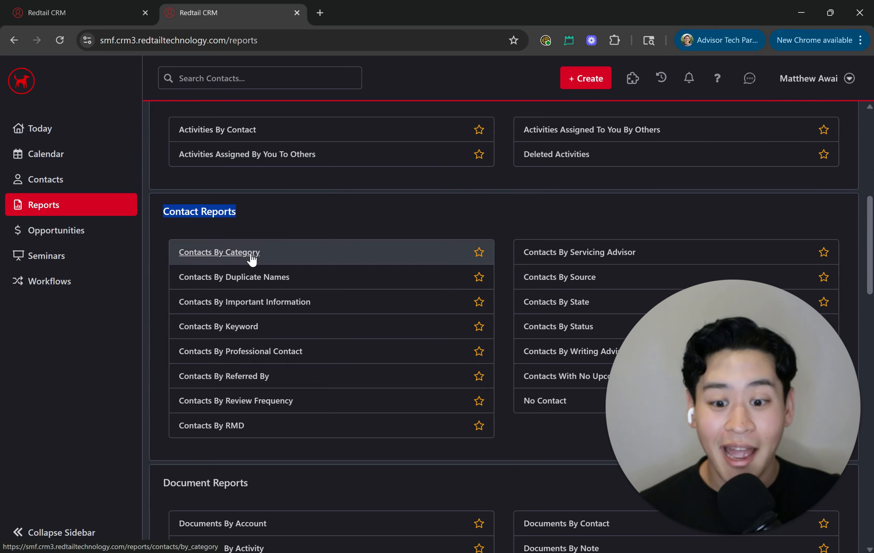
{"action": "left_click", "coordinate": [479, 254]}
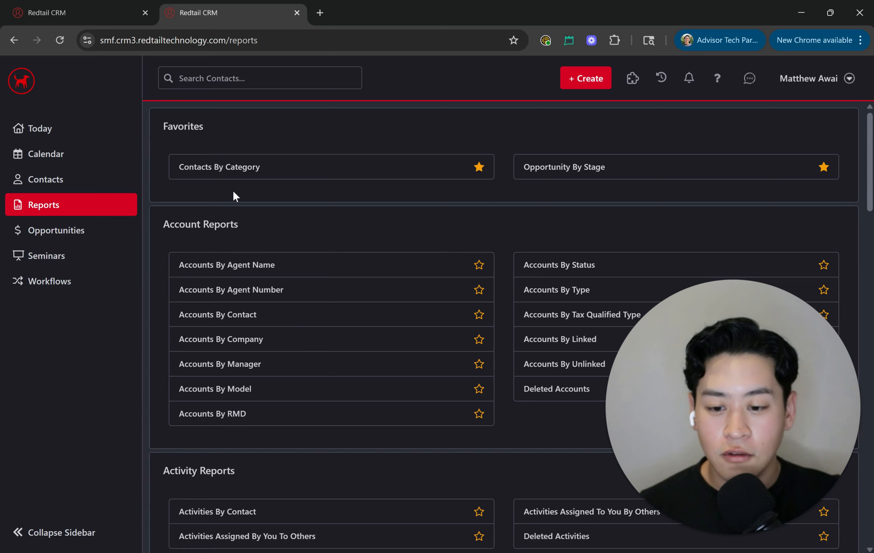
{"action": "double_click", "coordinate": [188, 125]}
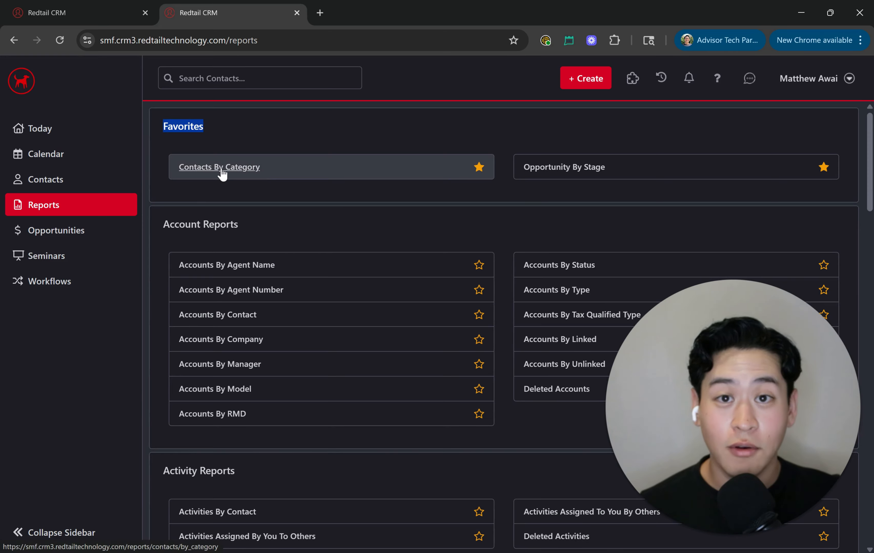
Open the Contacts By Category report and restrict its filter to the Active status.
{"action": "scroll", "coordinate": [222, 175], "scroll_direction": "down", "scroll_amount": 7}
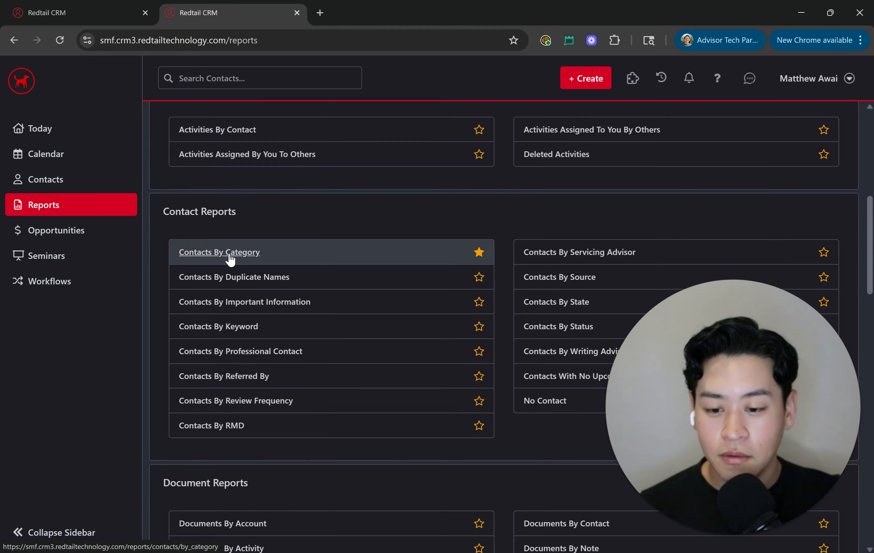
{"action": "left_click", "coordinate": [231, 258]}
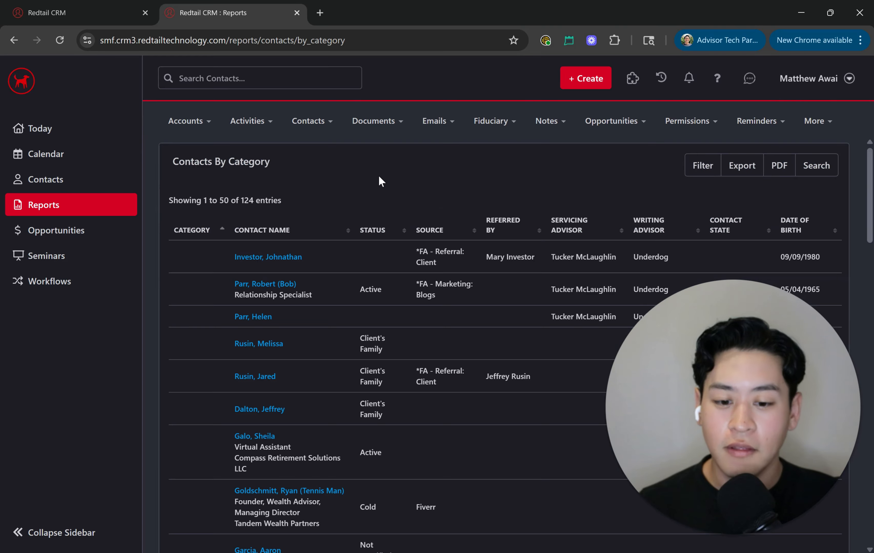
{"action": "left_click", "coordinate": [703, 170]}
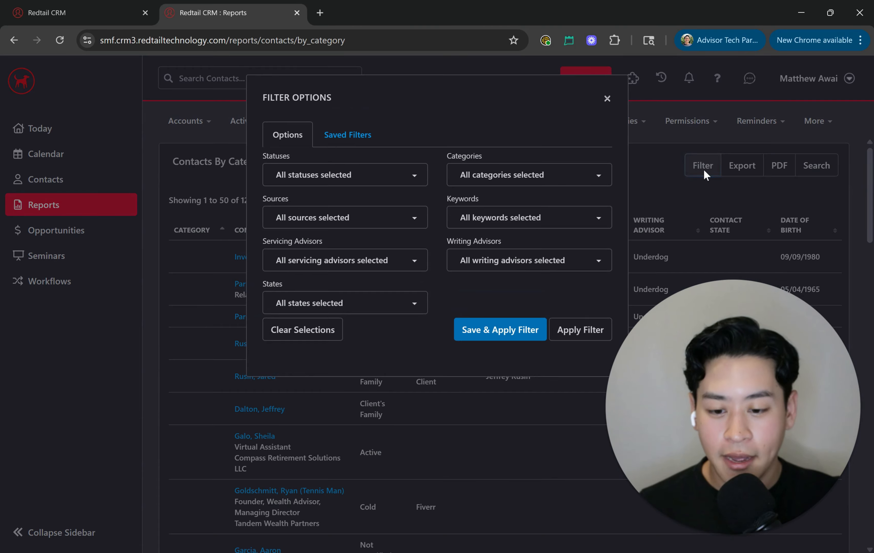
{"action": "left_click", "coordinate": [345, 178]}
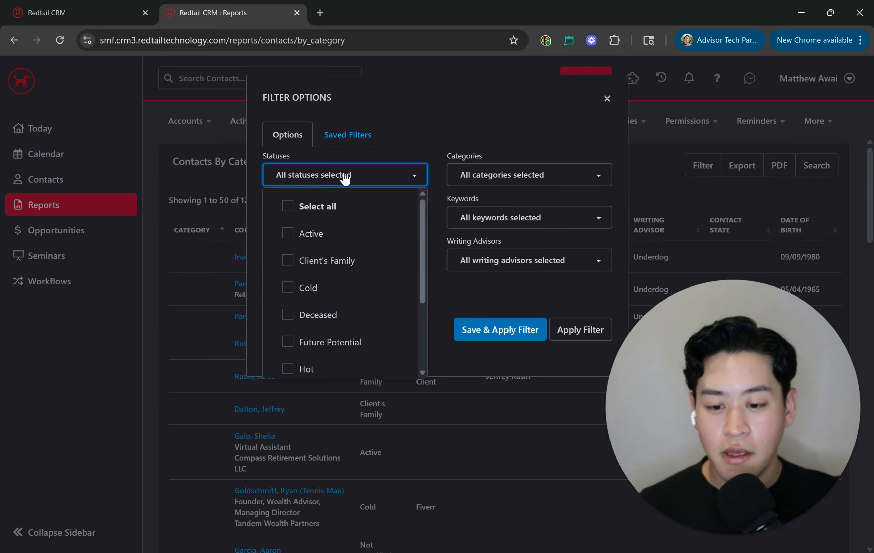
{"action": "left_click", "coordinate": [312, 235]}
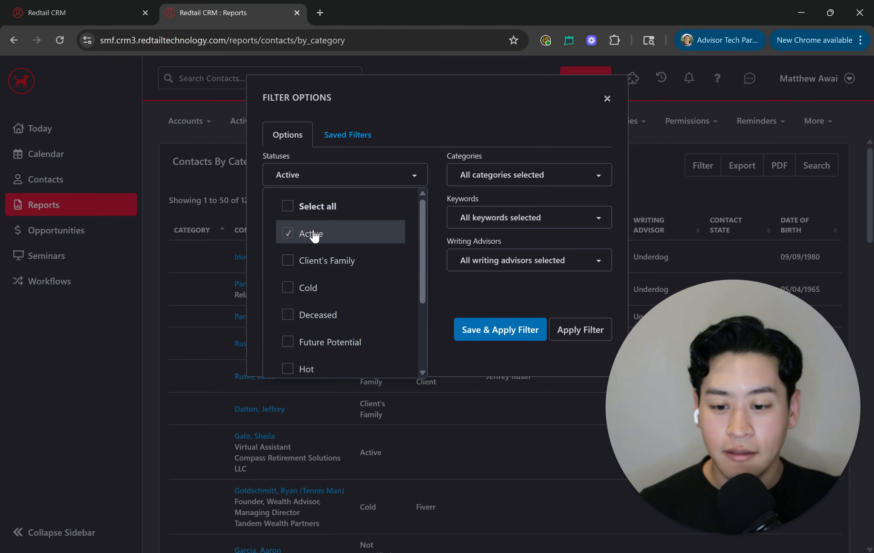
Include the *FA Client categories Tier 1, 1+, 2, 2+, 3 and 3+ in the report filter, leaving all sources selected.
{"action": "left_click", "coordinate": [455, 171]}
{"action": "left_click", "coordinate": [472, 234]}
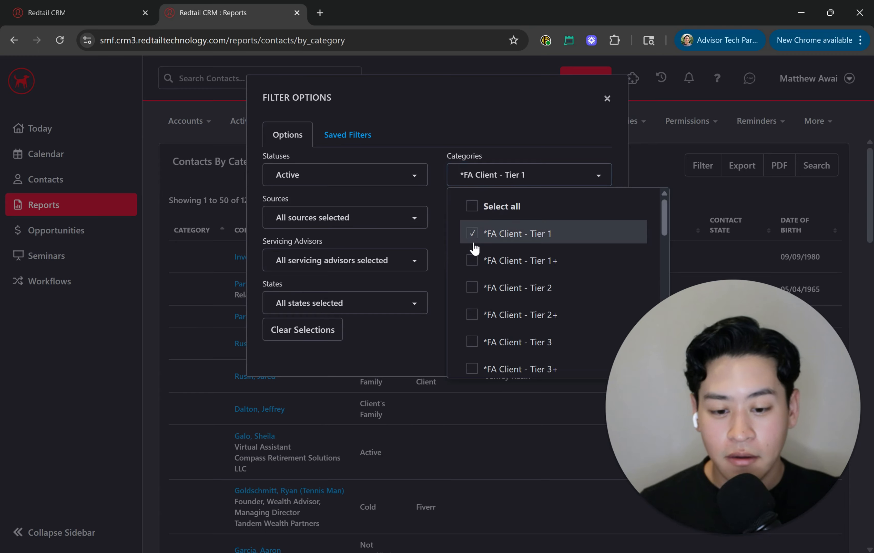
{"action": "left_click", "coordinate": [472, 259]}
{"action": "left_click", "coordinate": [472, 288]}
{"action": "left_click", "coordinate": [472, 315]}
{"action": "right_click", "coordinate": [477, 320]}
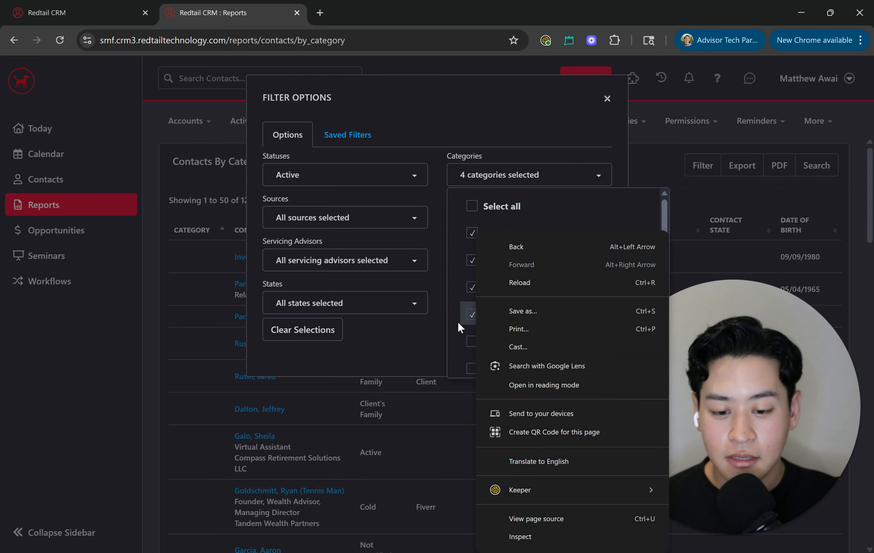
{"action": "left_click", "coordinate": [470, 341]}
{"action": "scroll", "coordinate": [472, 346], "scroll_direction": "down", "scroll_amount": 2}
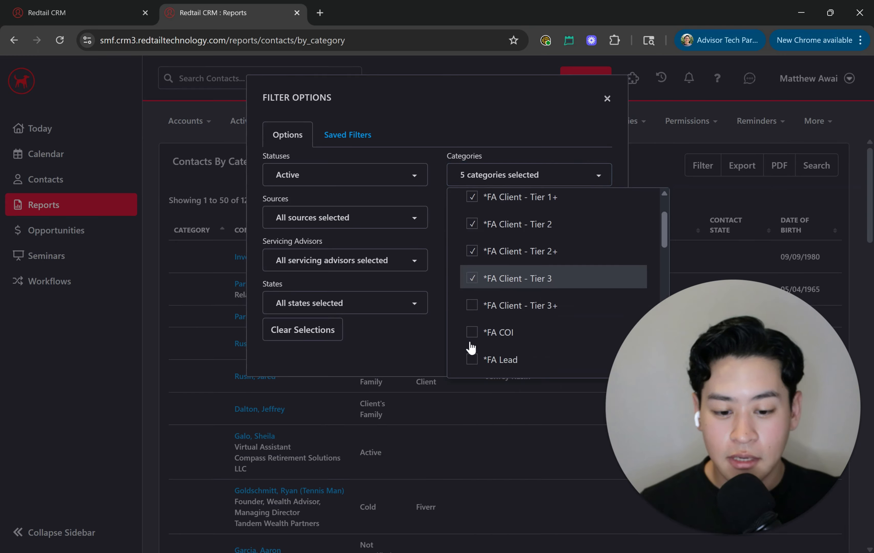
{"action": "left_click", "coordinate": [471, 306]}
{"action": "left_click", "coordinate": [434, 232]}
{"action": "left_click", "coordinate": [362, 219]}
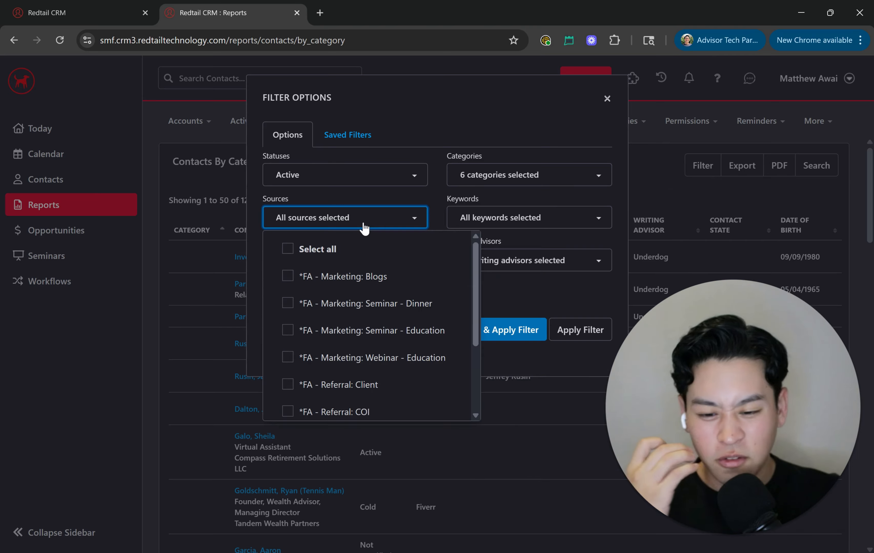
{"action": "left_click", "coordinate": [436, 207]}
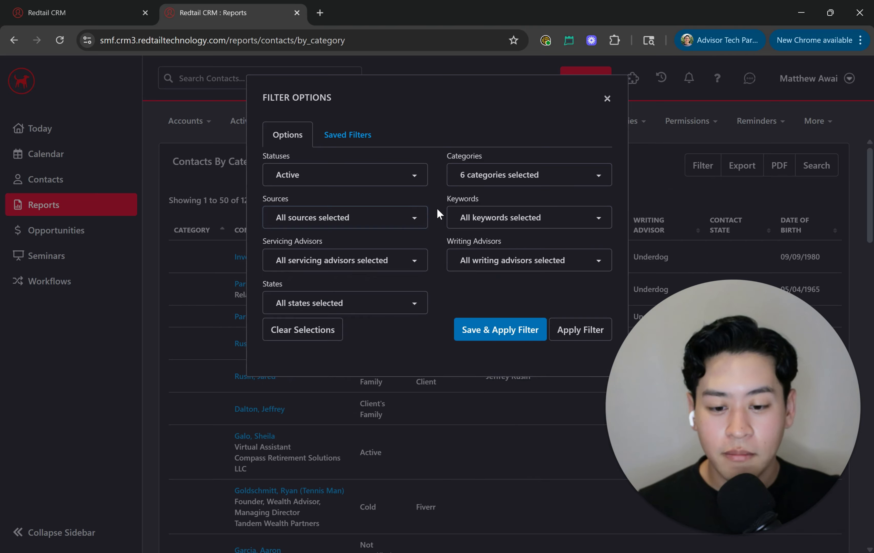
Save the report filter as new under the name "*FA Active: Clients" and apply it.
{"action": "left_click", "coordinate": [494, 330]}
{"action": "left_click", "coordinate": [344, 172]}
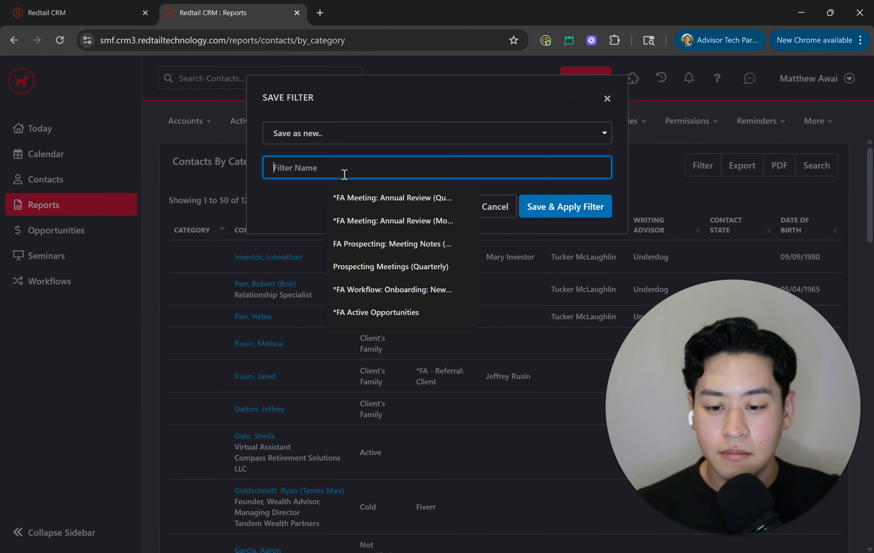
{"action": "type", "text": "*FA Clie"}
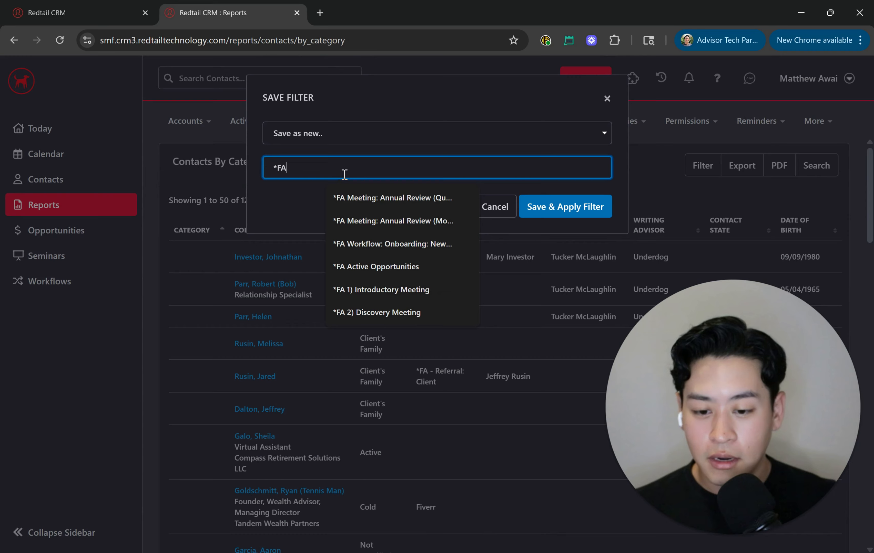
{"action": "key", "text": "BackSpace"}
{"action": "key", "text": "BackSpace"}
{"action": "key", "text": "BackSpace"}
{"action": "key", "text": "BackSpace"}
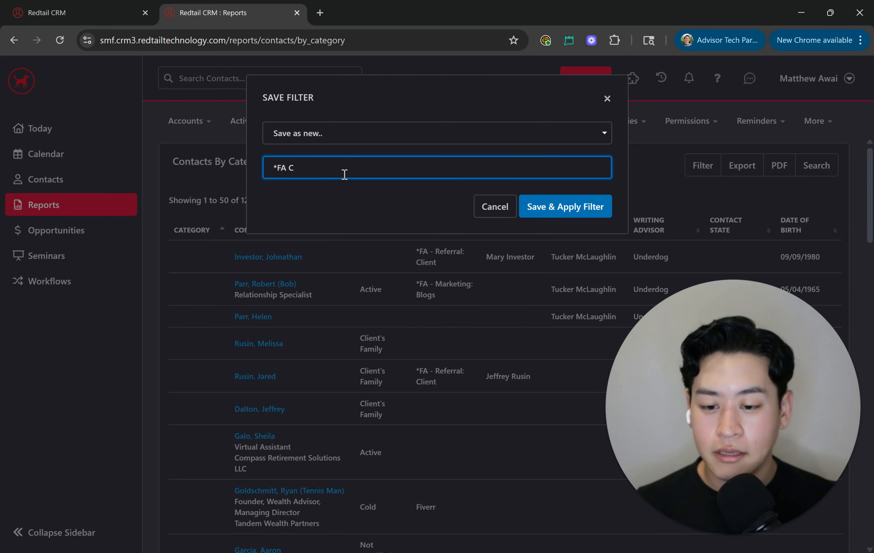
{"action": "type", "text": "Active: Clients"}
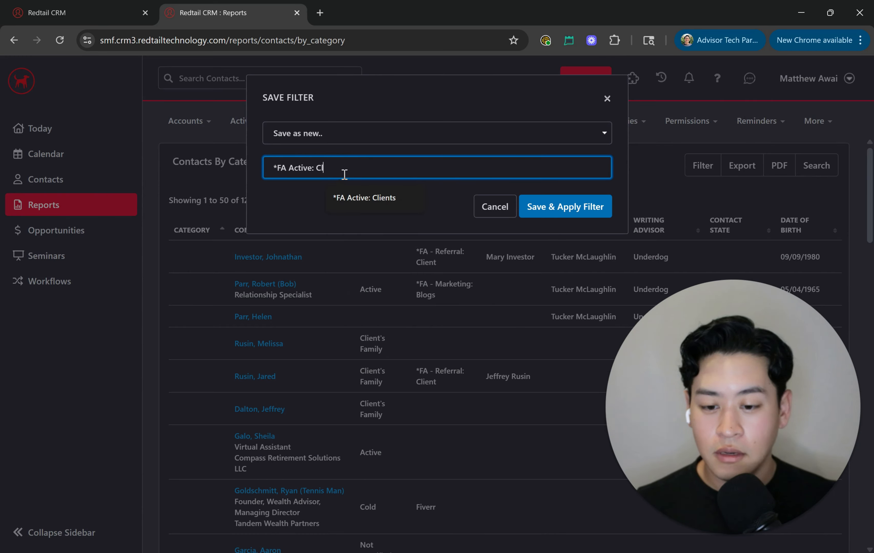
{"action": "left_click", "coordinate": [447, 206]}
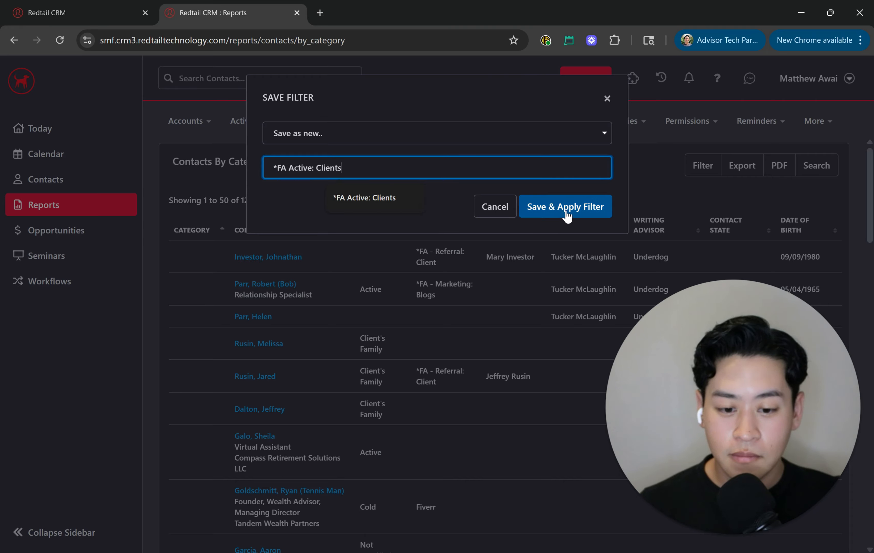
{"action": "left_click", "coordinate": [569, 216]}
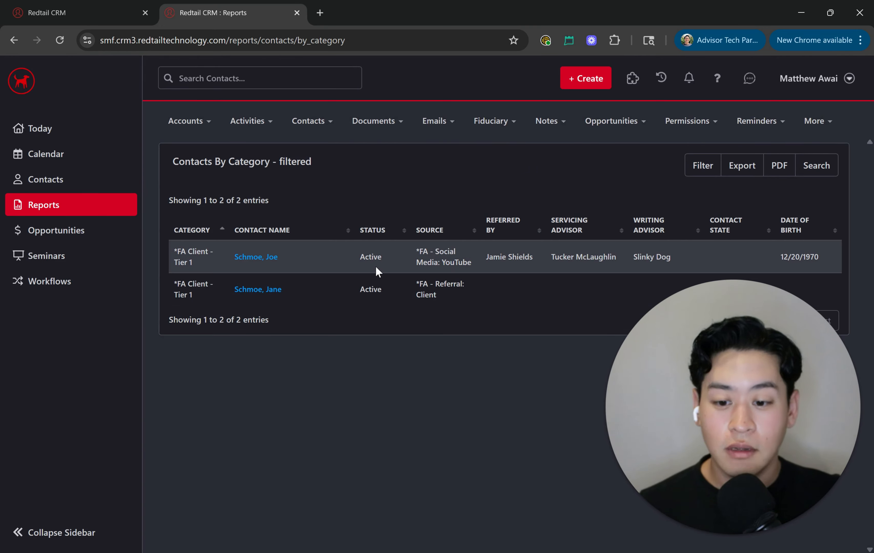
{"action": "triple_click", "coordinate": [185, 261]}
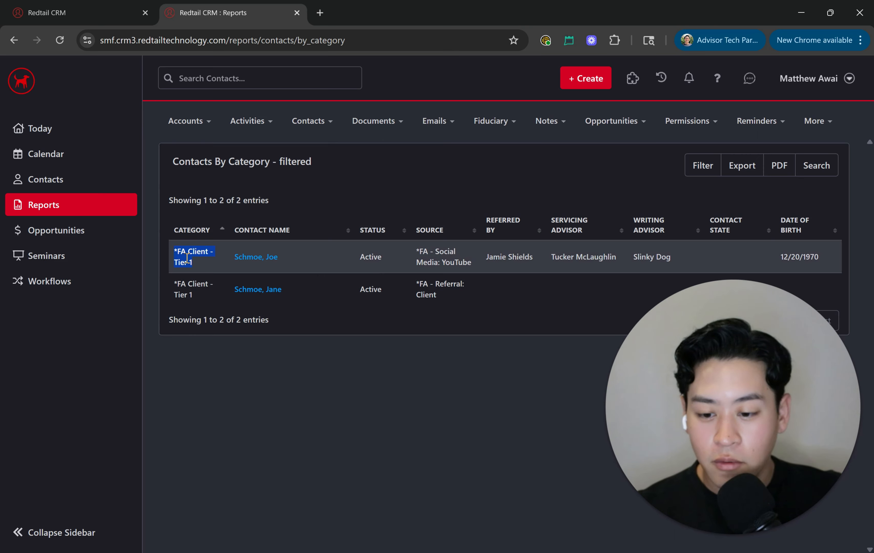
{"action": "left_click", "coordinate": [190, 258]}
{"action": "left_click_drag", "start_coordinate": [186, 254], "coordinate": [199, 254]}
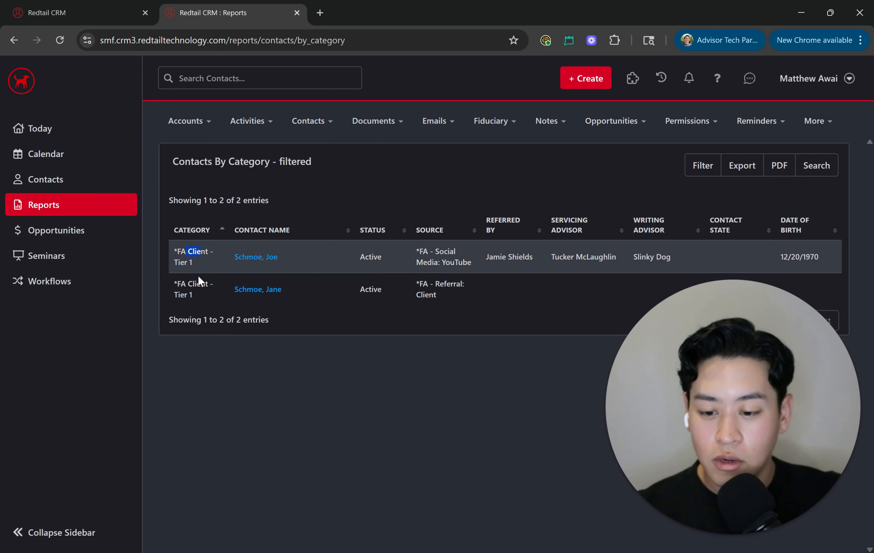
{"action": "triple_click", "coordinate": [181, 295]}
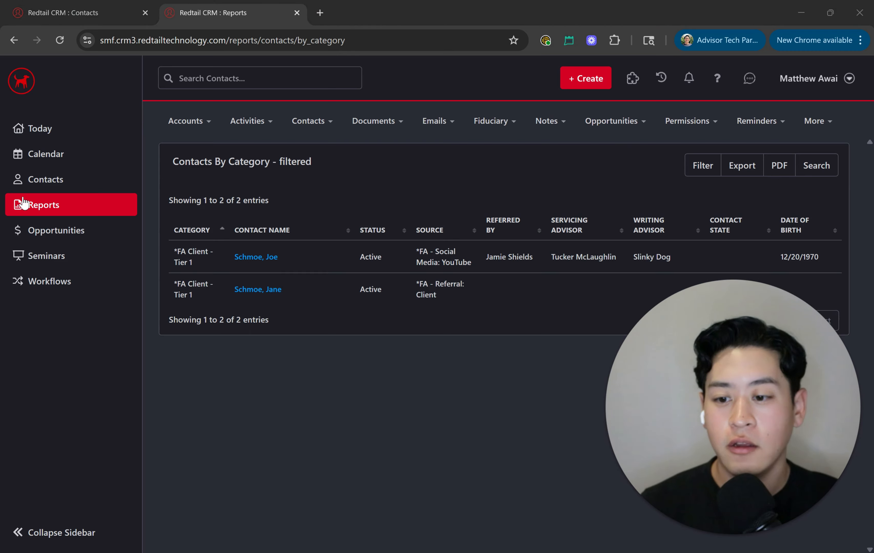
Open the contacts' Advanced Search in the other browser tab and examine the category and status criteria for each client tier.
{"action": "left_click", "coordinate": [92, 15]}
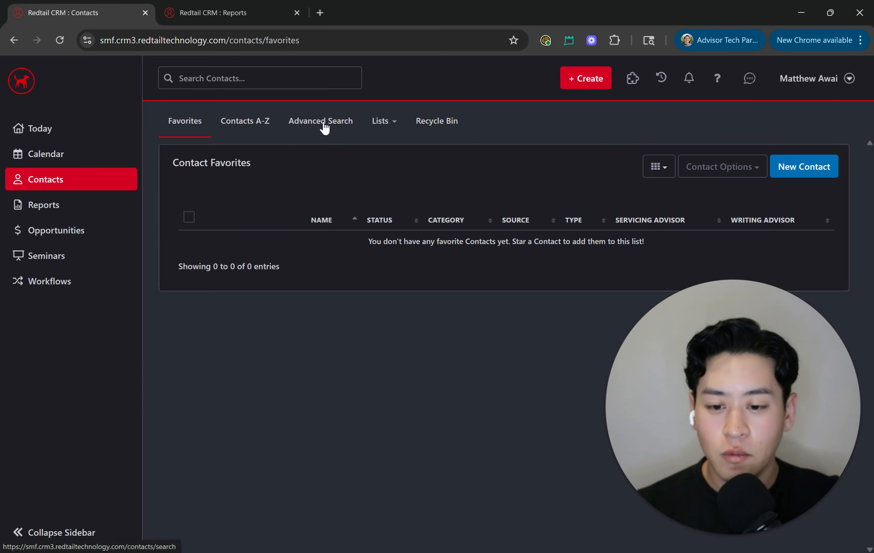
{"action": "left_click", "coordinate": [329, 129]}
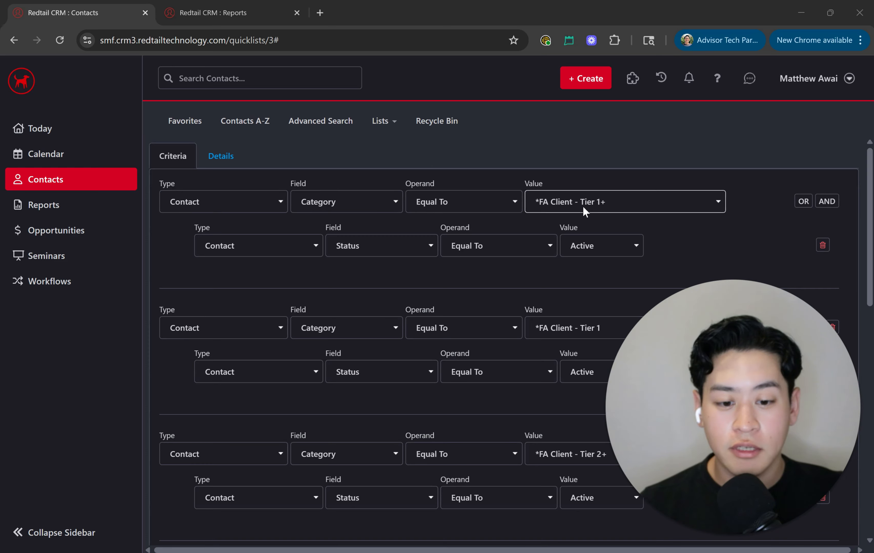
{"action": "scroll", "coordinate": [580, 234], "scroll_direction": "down", "scroll_amount": 3}
{"action": "scroll", "coordinate": [590, 268], "scroll_direction": "down", "scroll_amount": 3}
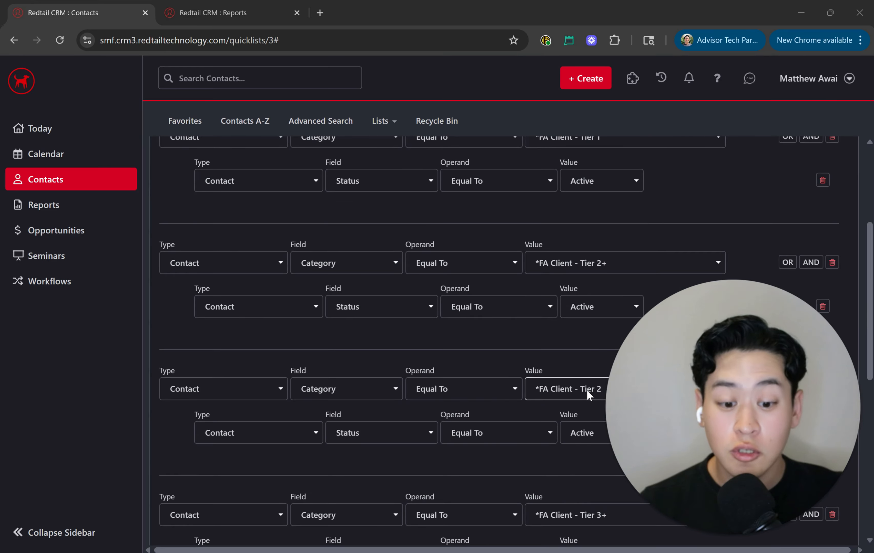
{"action": "scroll", "coordinate": [586, 392], "scroll_direction": "down", "scroll_amount": 5}
{"action": "scroll", "coordinate": [589, 318], "scroll_direction": "down", "scroll_amount": 3}
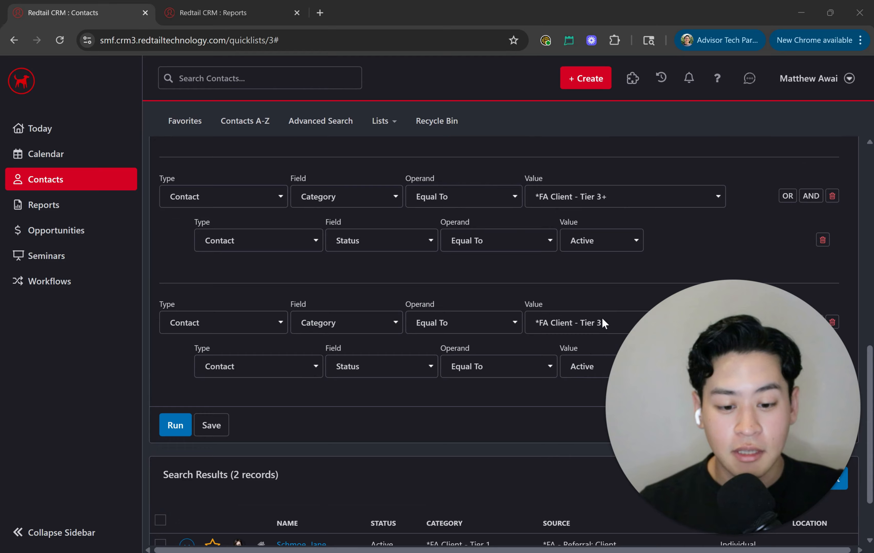
{"action": "scroll", "coordinate": [442, 294], "scroll_direction": "up", "scroll_amount": 10}
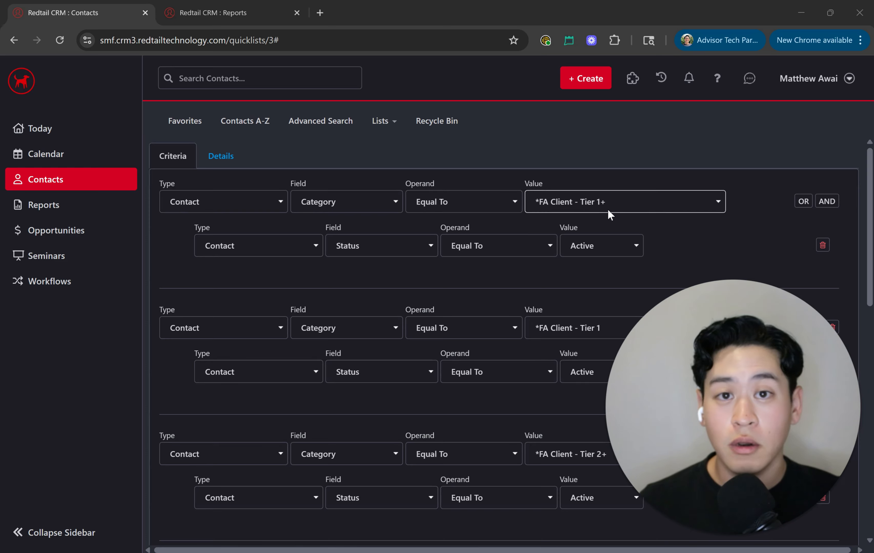
{"action": "scroll", "coordinate": [607, 209], "scroll_direction": "down", "scroll_amount": 2}
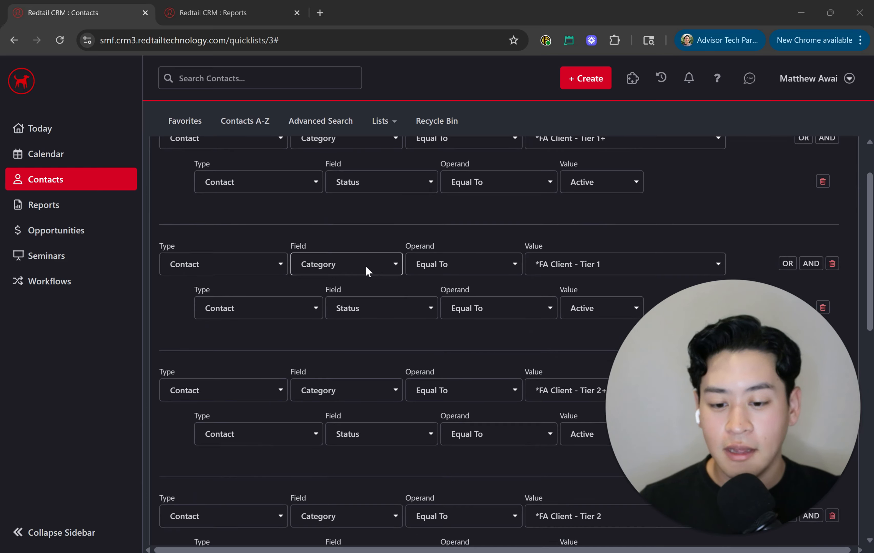
{"action": "scroll", "coordinate": [374, 311], "scroll_direction": "down", "scroll_amount": 2}
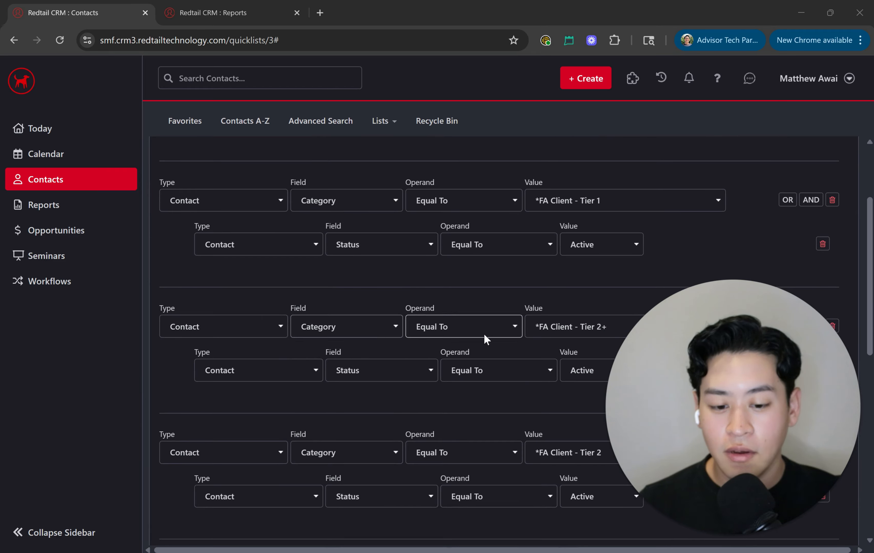
{"action": "scroll", "coordinate": [458, 322], "scroll_direction": "down", "scroll_amount": 2}
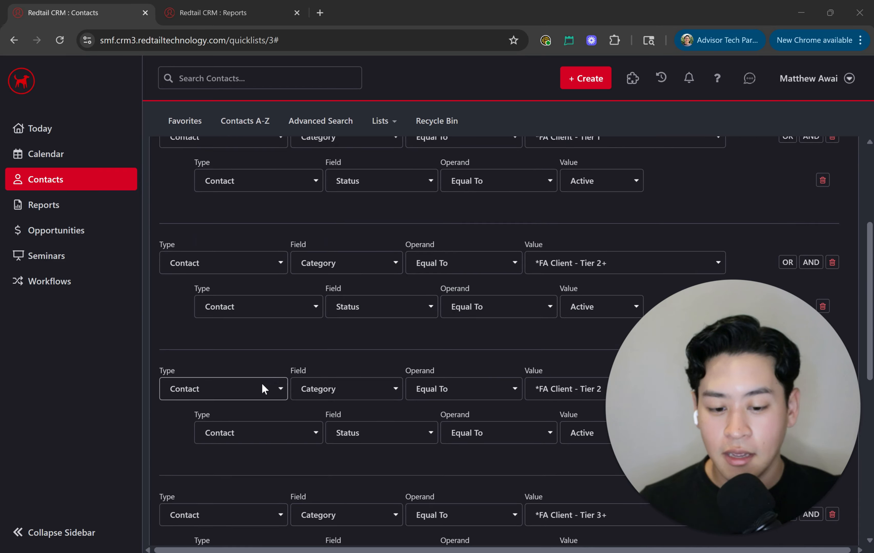
{"action": "scroll", "coordinate": [260, 358], "scroll_direction": "down", "scroll_amount": 2}
{"action": "scroll", "coordinate": [512, 330], "scroll_direction": "down", "scroll_amount": 4}
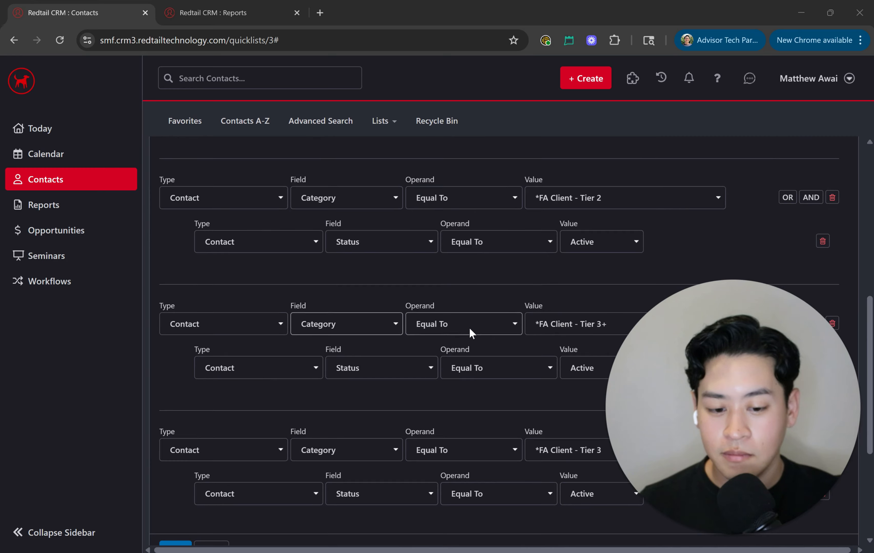
{"action": "scroll", "coordinate": [470, 332], "scroll_direction": "down", "scroll_amount": 2}
{"action": "scroll", "coordinate": [449, 333], "scroll_direction": "up", "scroll_amount": 7}
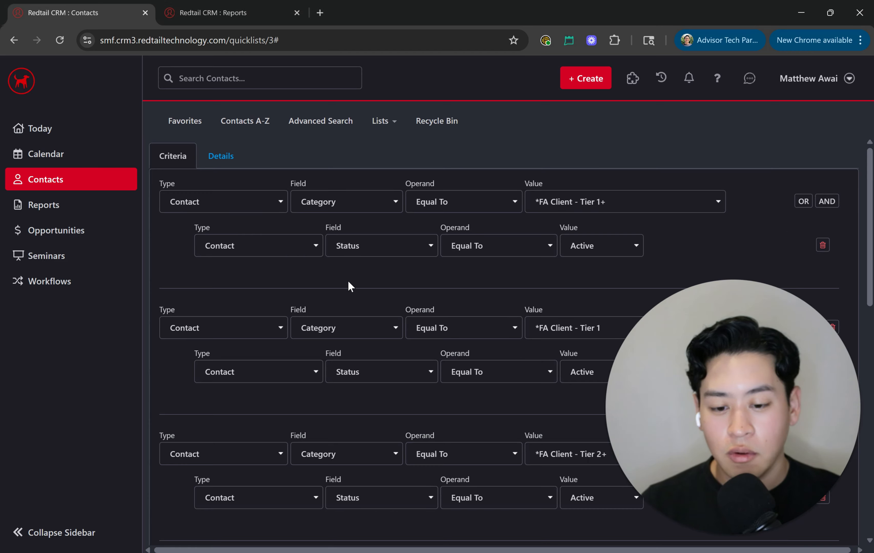
{"action": "left_click", "coordinate": [827, 201]}
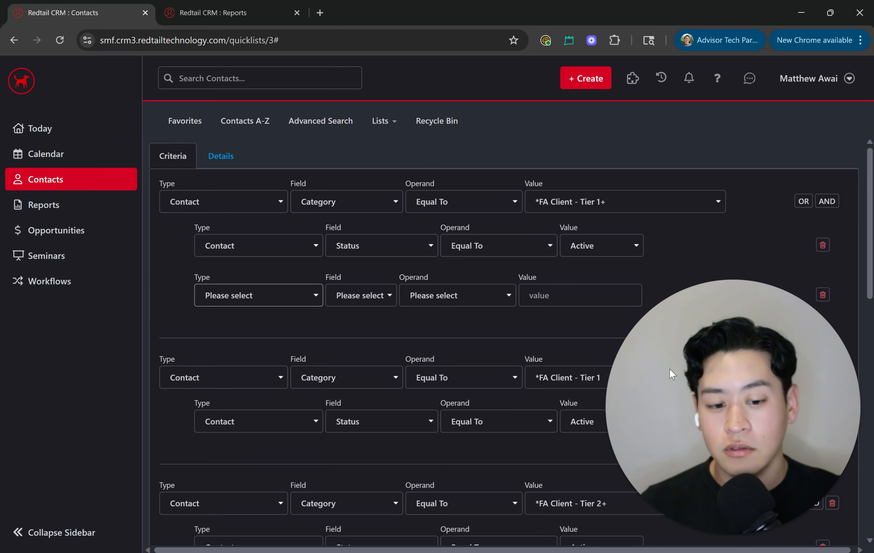
{"action": "scroll", "coordinate": [721, 257], "scroll_direction": "down", "scroll_amount": 2}
{"action": "left_click", "coordinate": [823, 233]}
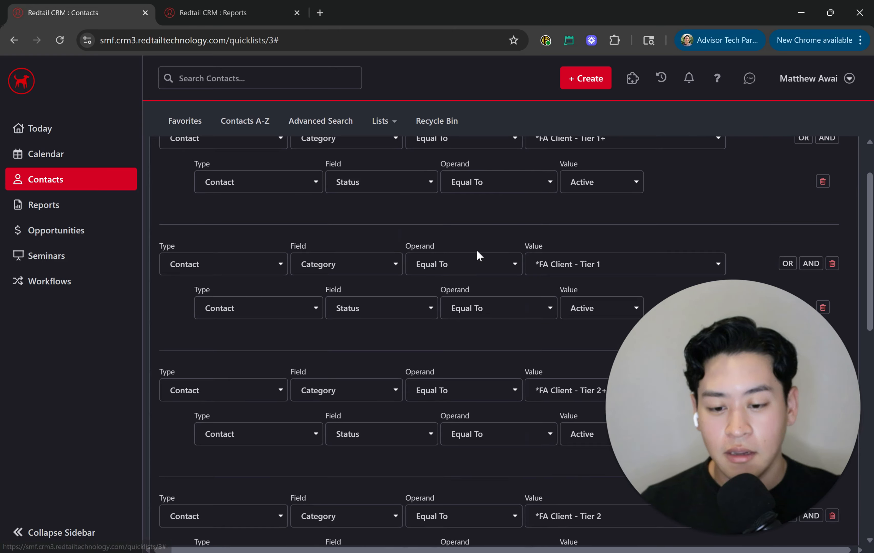
Examine the status values available for the condition nested under the *FA Client - Tier 1+ category criterion.
{"action": "scroll", "coordinate": [439, 256], "scroll_direction": "up", "scroll_amount": 2}
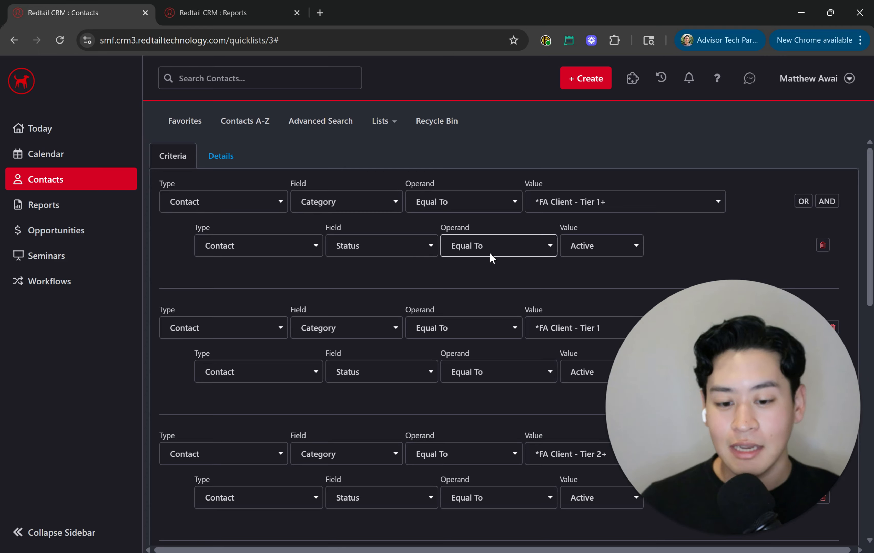
{"action": "left_click", "coordinate": [597, 245]}
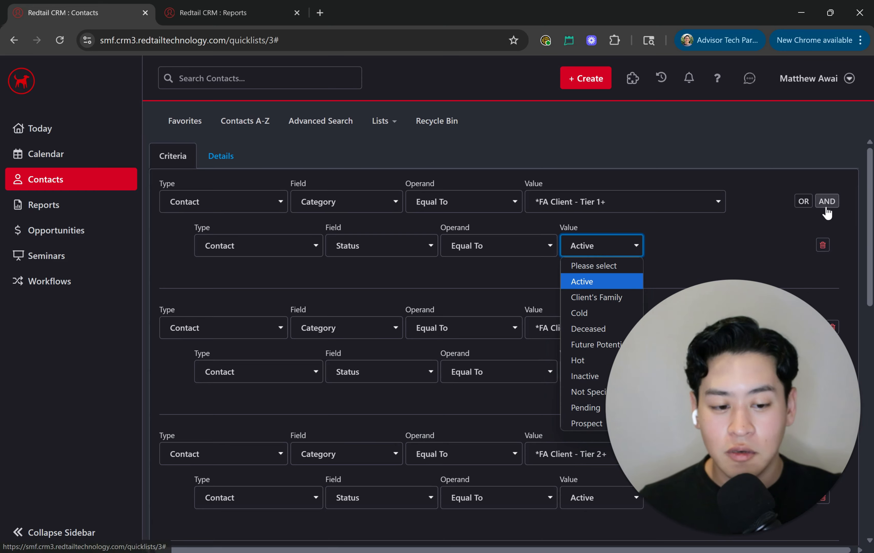
{"action": "left_click", "coordinate": [769, 233]}
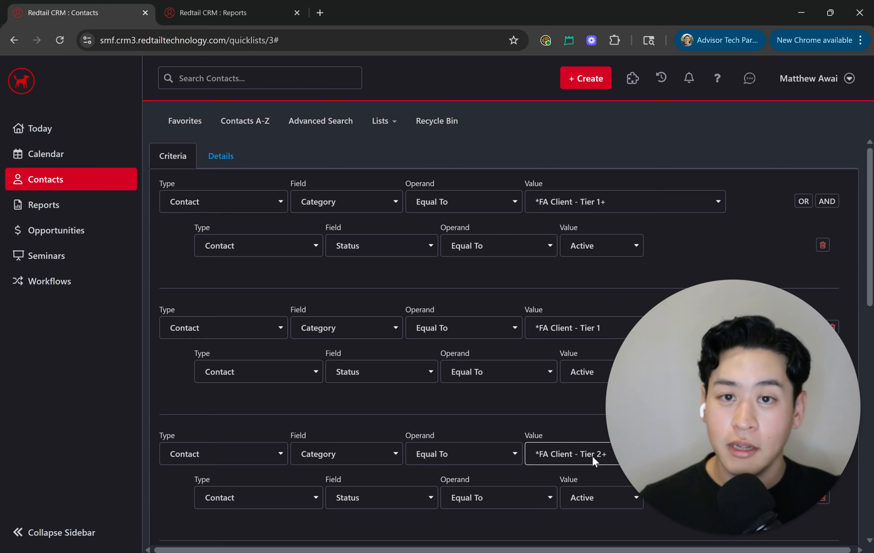
Run the advanced search for Active contacts across all the *FA Client tier categories.
{"action": "scroll", "coordinate": [636, 271], "scroll_direction": "down", "scroll_amount": 9}
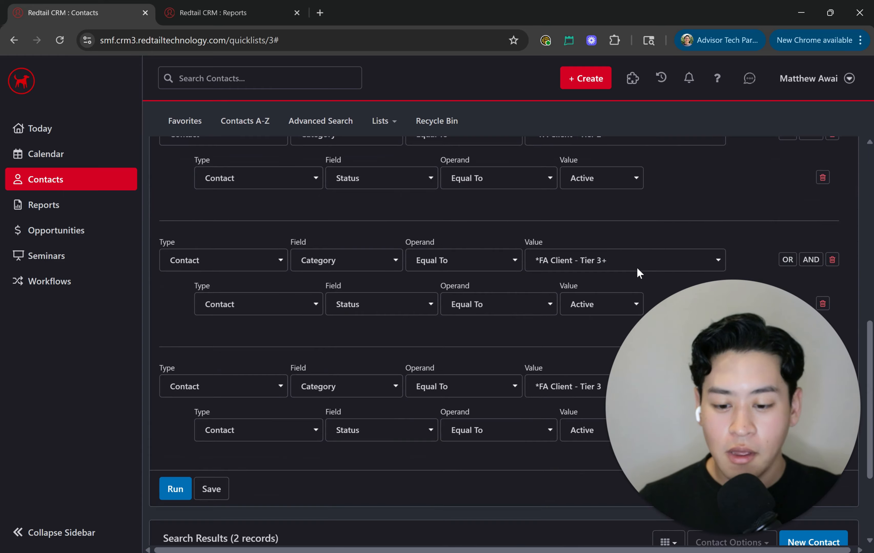
{"action": "left_click", "coordinate": [186, 348]}
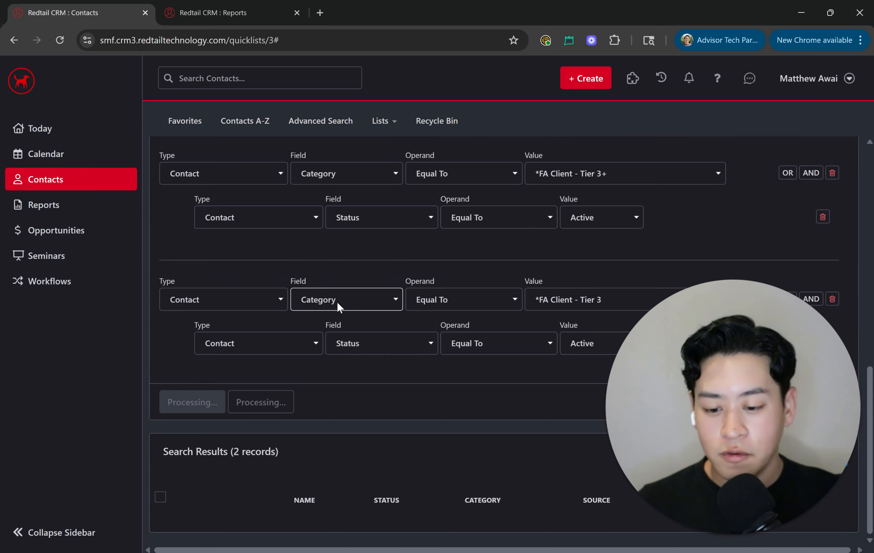
{"action": "scroll", "coordinate": [348, 328], "scroll_direction": "down", "scroll_amount": 1}
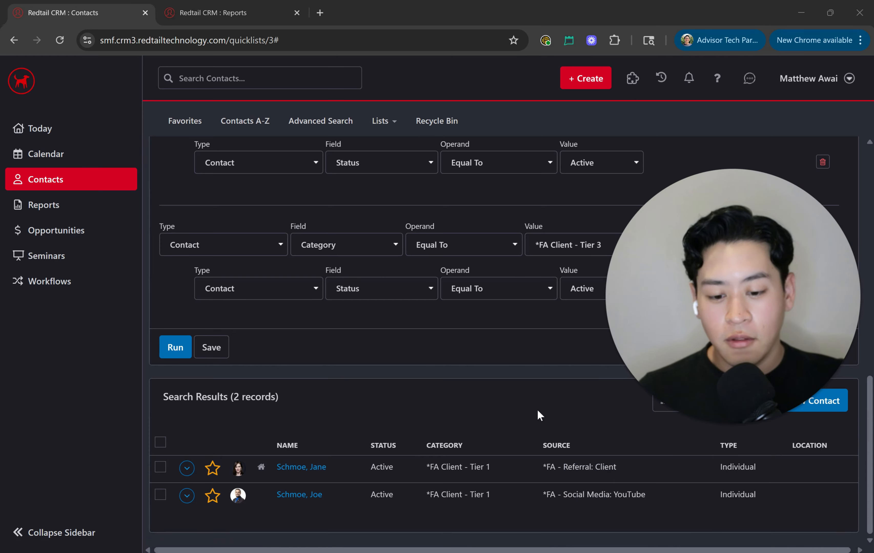
Select all contacts in the search results and review the bulk contact actions available for them, closing the list without applying any.
{"action": "triple_click", "coordinate": [462, 469]}
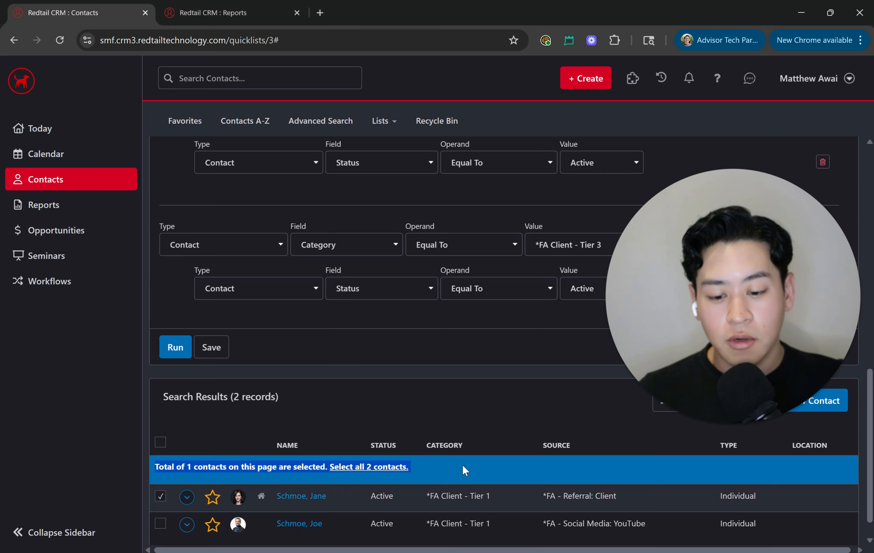
{"action": "left_click", "coordinate": [160, 443]}
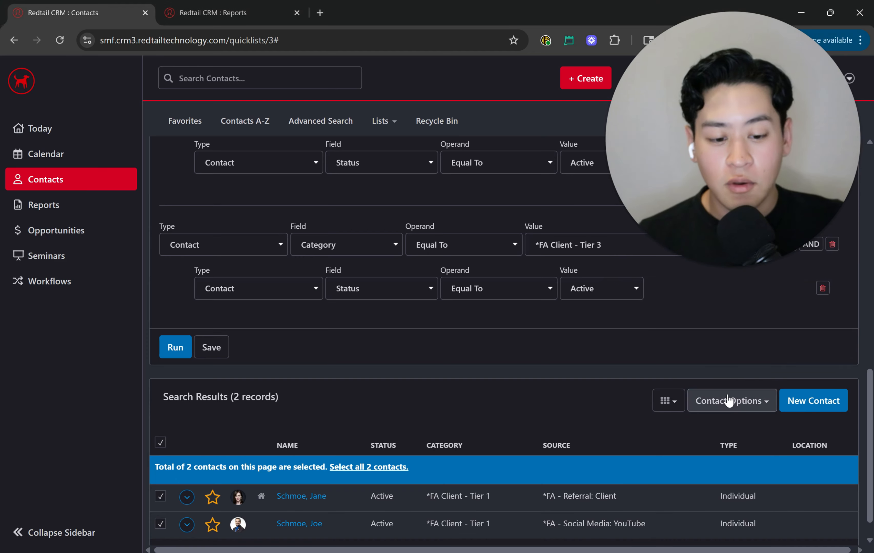
{"action": "left_click", "coordinate": [728, 401]}
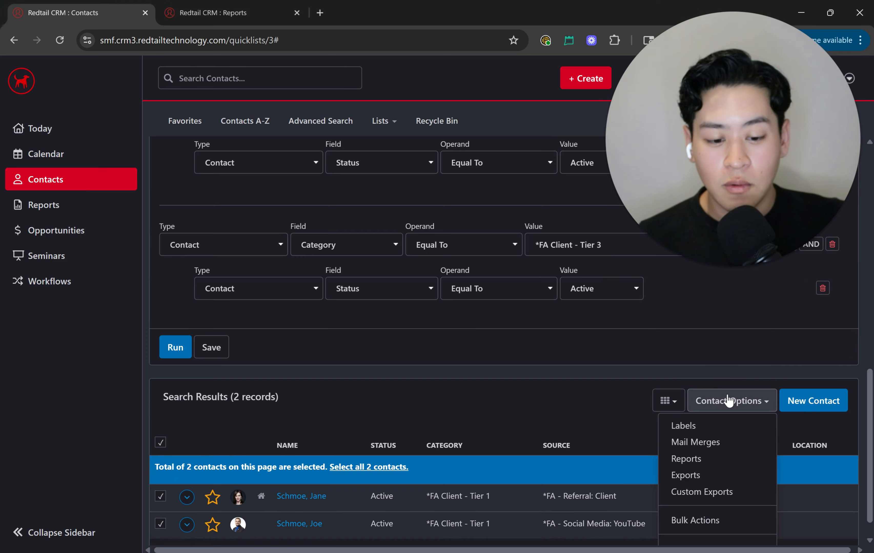
{"action": "left_click", "coordinate": [710, 524]}
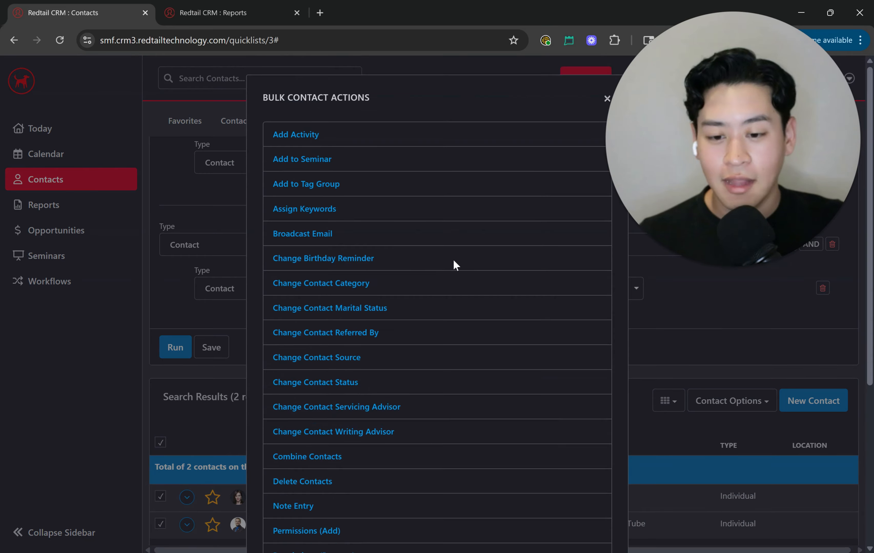
{"action": "scroll", "coordinate": [357, 250], "scroll_direction": "down", "scroll_amount": 5}
{"action": "scroll", "coordinate": [367, 336], "scroll_direction": "up", "scroll_amount": 5}
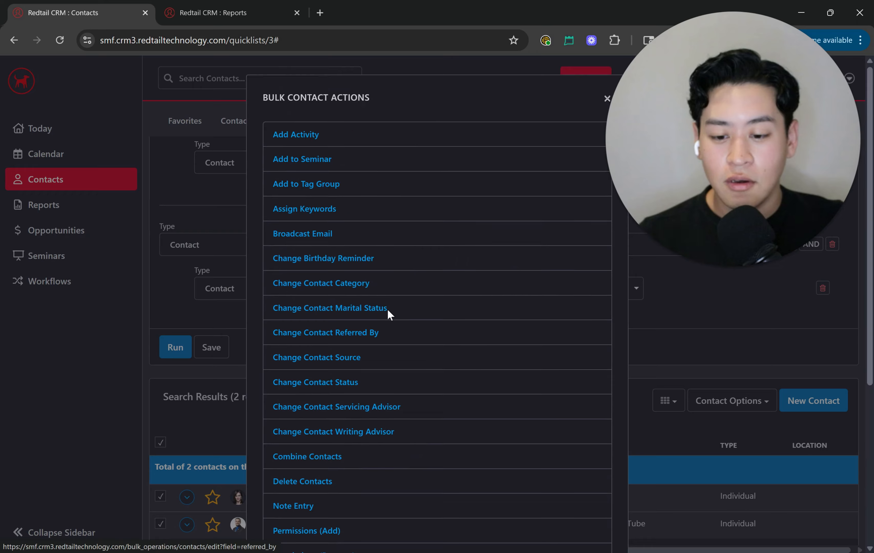
{"action": "left_click", "coordinate": [606, 99]}
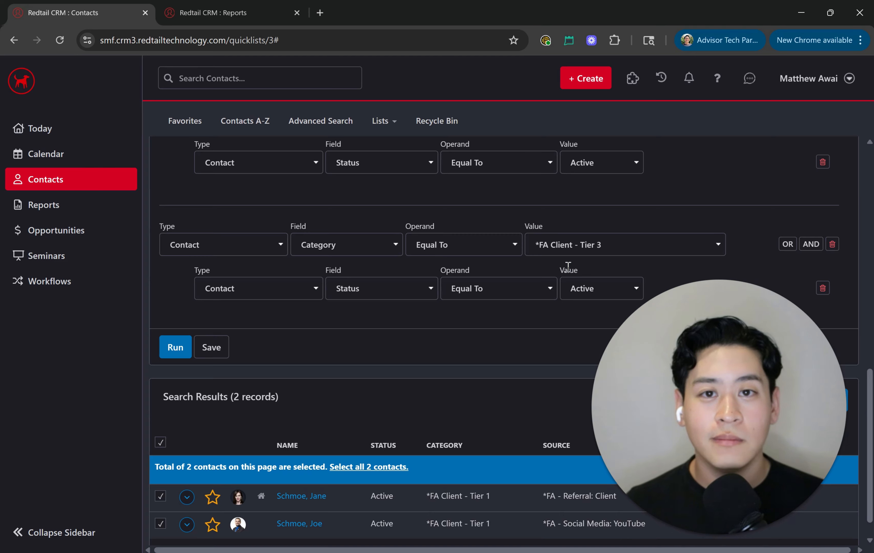
{"action": "scroll", "coordinate": [529, 300], "scroll_direction": "up", "scroll_amount": 9}
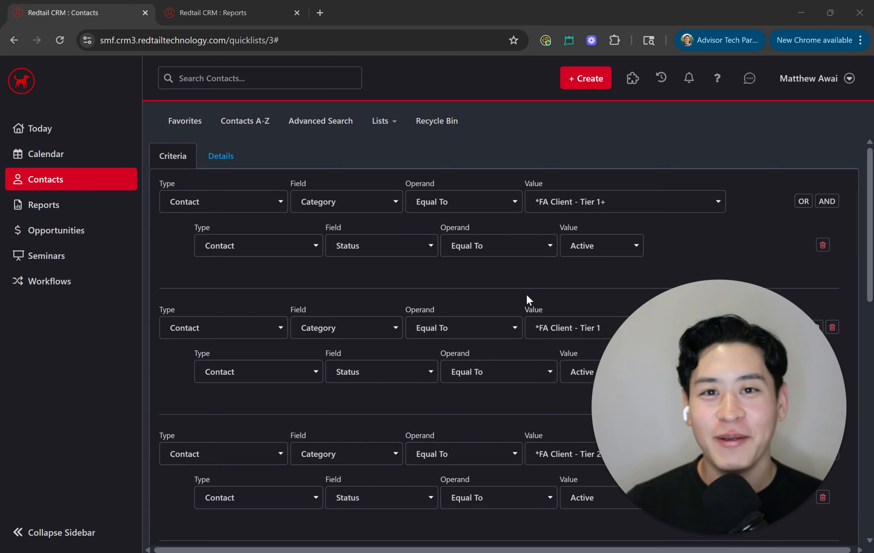